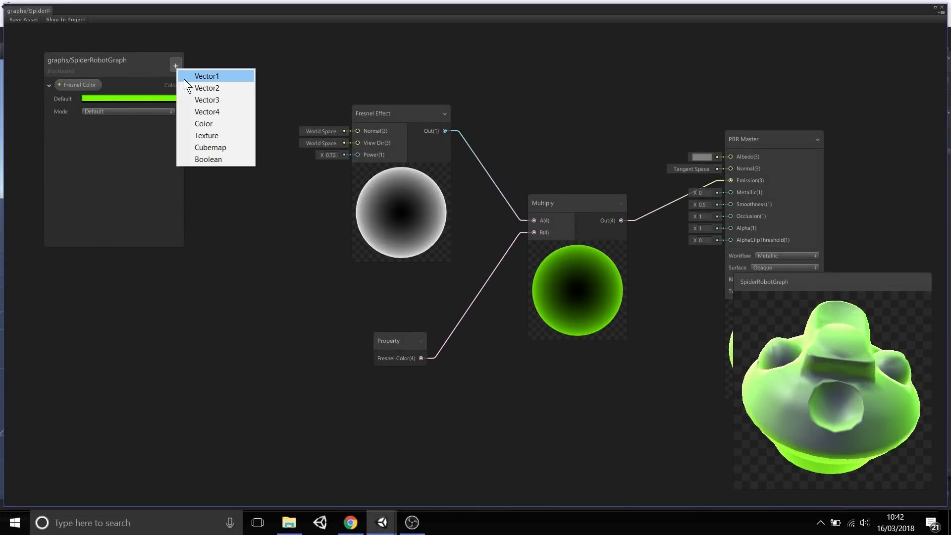
# Step: Create a Vector1 property 'Fresnel Power' with default 1 and connect it to the Fresnel Effect's Power input
pyautogui.click(223, 76)
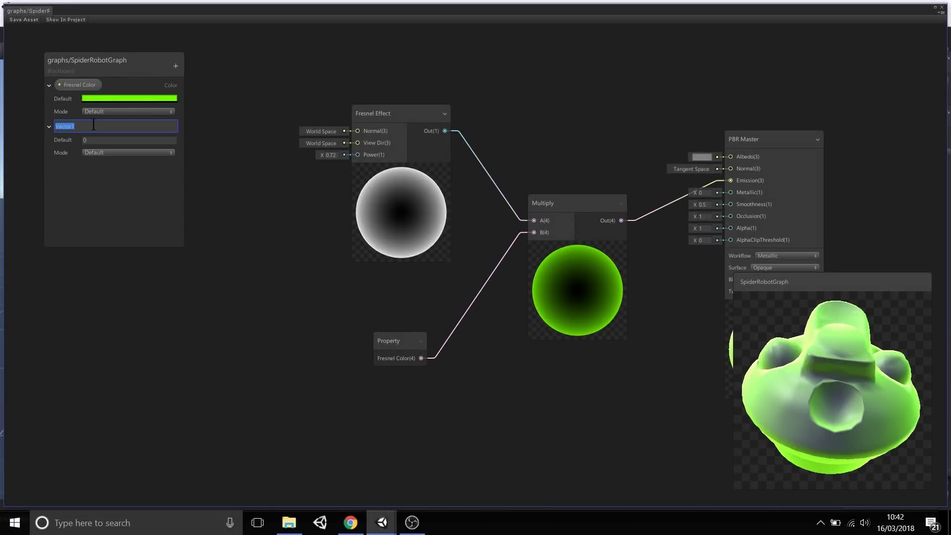
pyautogui.write('Fresnel Power')
pyautogui.press('Return')
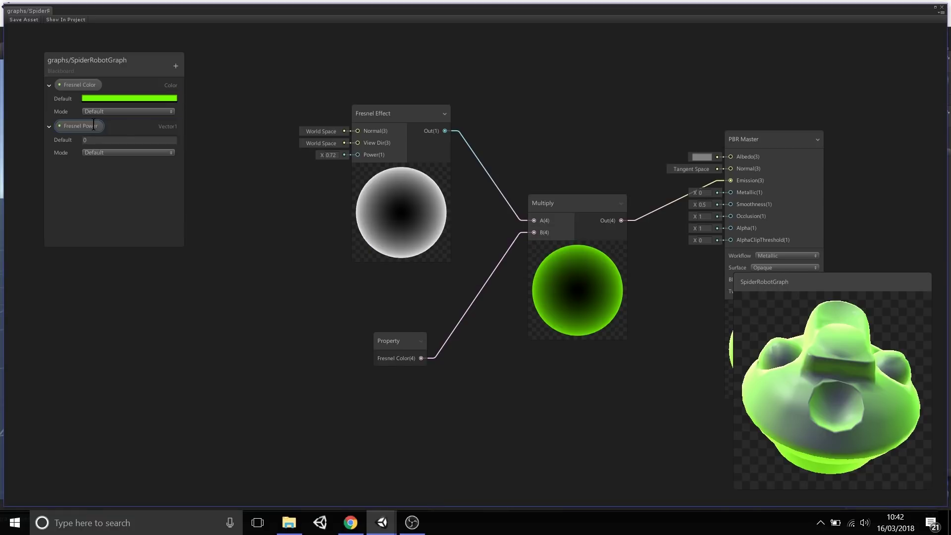
pyautogui.click(121, 141)
pyautogui.write('1')
pyautogui.moveTo(86, 127); pyautogui.dragTo(217, 242)
pyautogui.moveTo(266, 269); pyautogui.dragTo(362, 157)
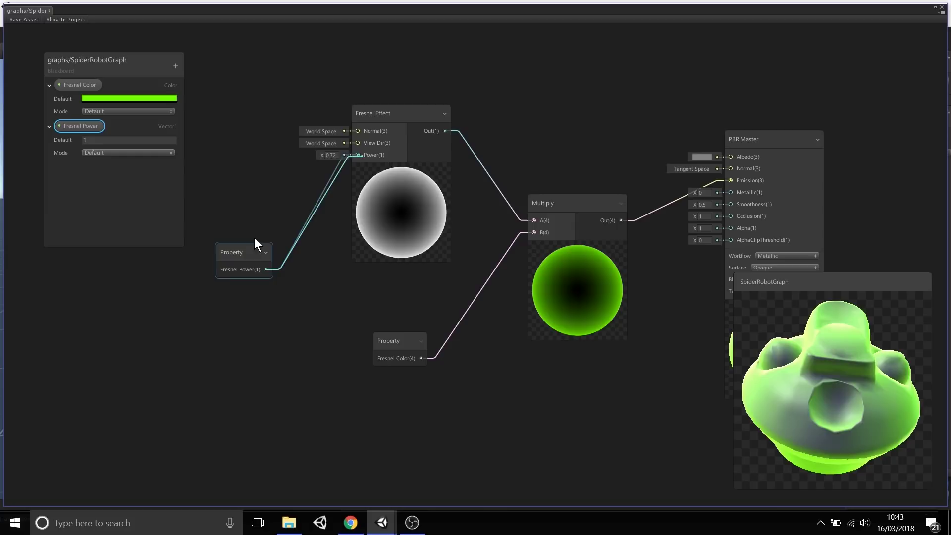
# Step: Nudge the Fresnel Power node up, try defaults 10, 5, 3, 2 and 0.1, then settle on 2
pyautogui.moveTo(255, 245); pyautogui.dragTo(257, 216)
pyautogui.click(96, 140)
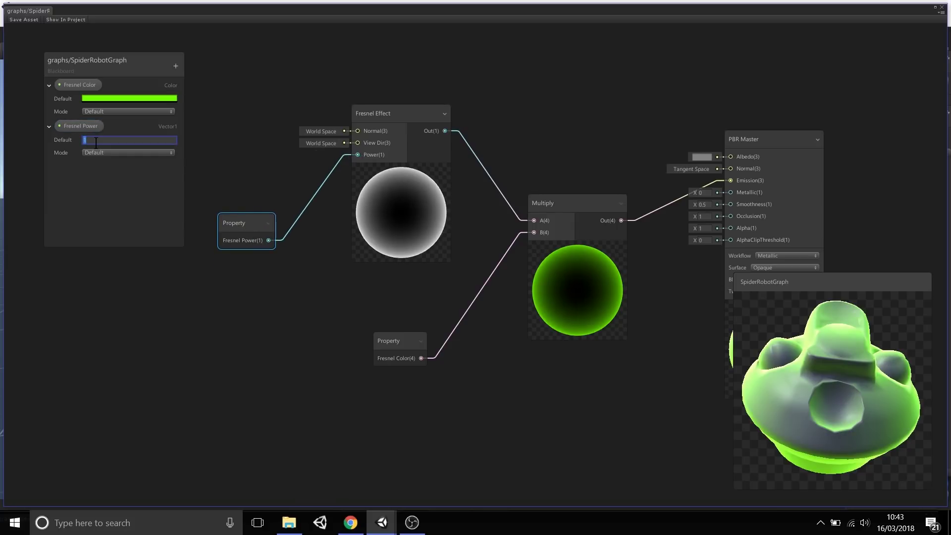
pyautogui.write('10')
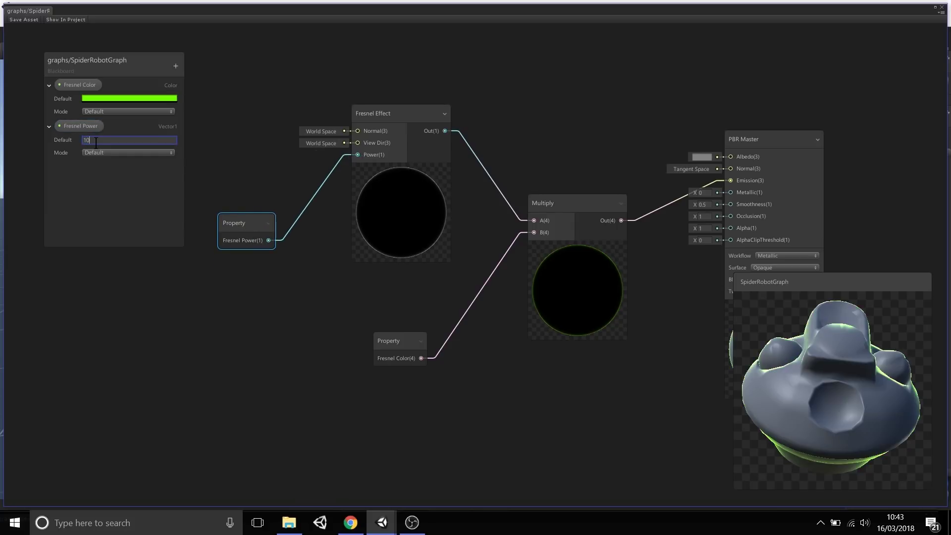
pyautogui.doubleClick(101, 143)
pyautogui.write('5')
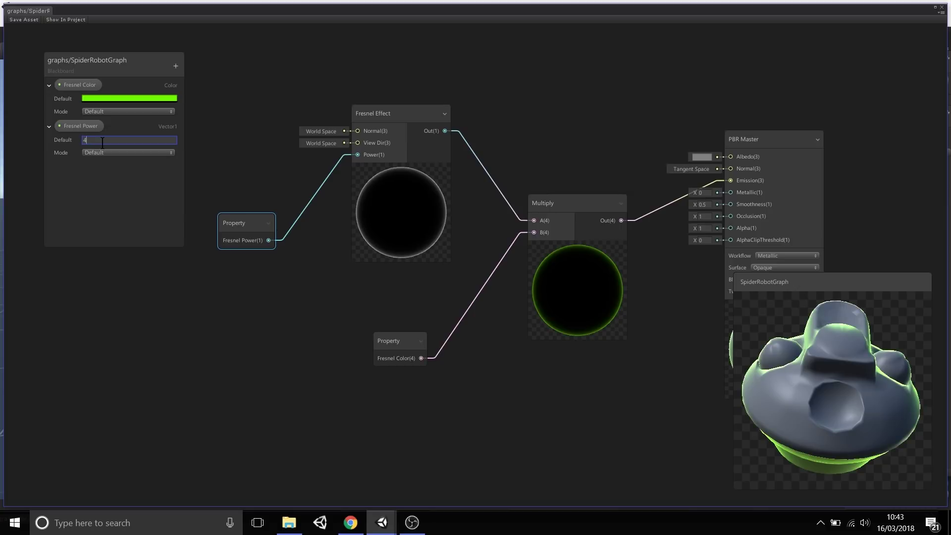
pyautogui.press('BackSpace')
pyautogui.write('3')
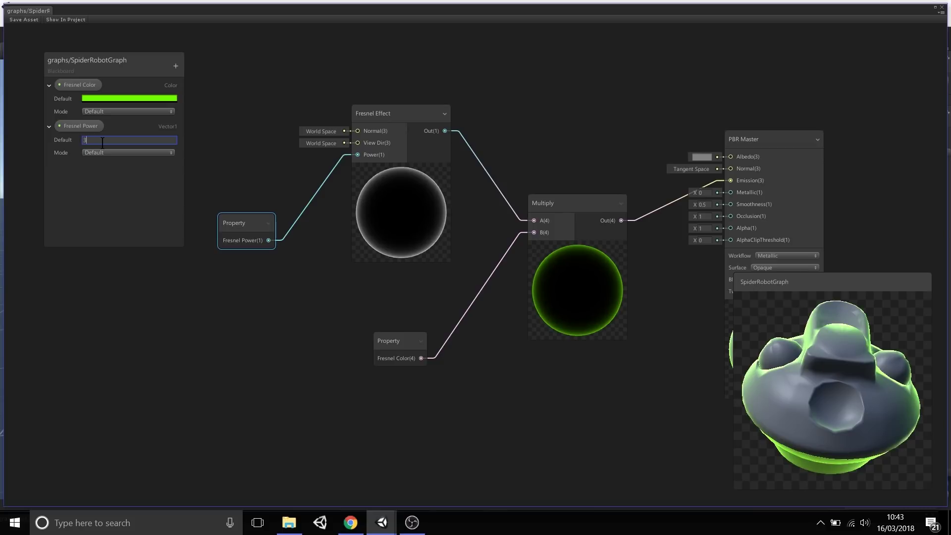
pyautogui.press('BackSpace')
pyautogui.write('2')
pyautogui.press('BackSpace')
pyautogui.write('0')
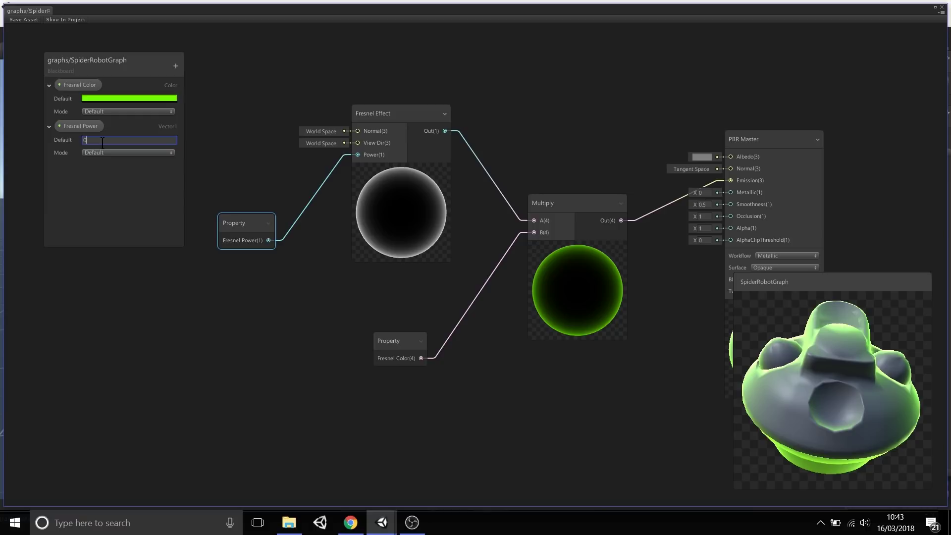
pyautogui.write('.1')
pyautogui.press('BackSpace')
pyautogui.press('BackSpace')
pyautogui.press('BackSpace')
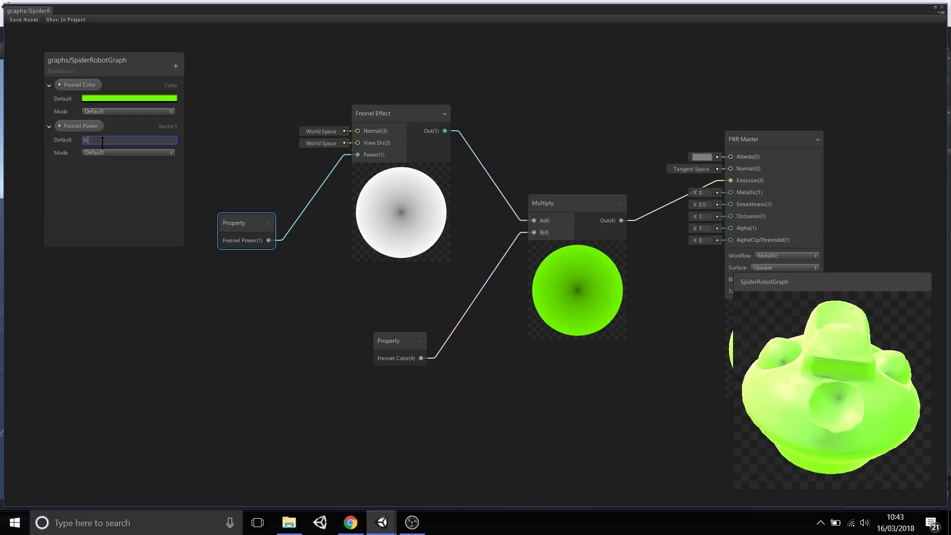
pyautogui.write('2')
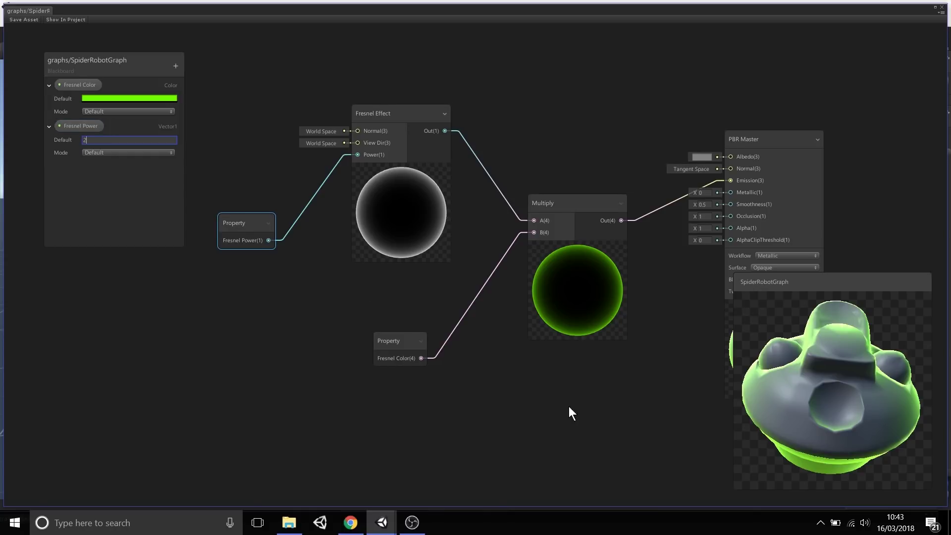
# Step: Inspect the rim glow in the rotated main preview, lower the PBR Master node, and save SpiderRobotGraph
pyautogui.moveTo(567, 407); pyautogui.dragTo(398, 369, button='middle')
pyautogui.moveTo(806, 411); pyautogui.dragTo(922, 362)
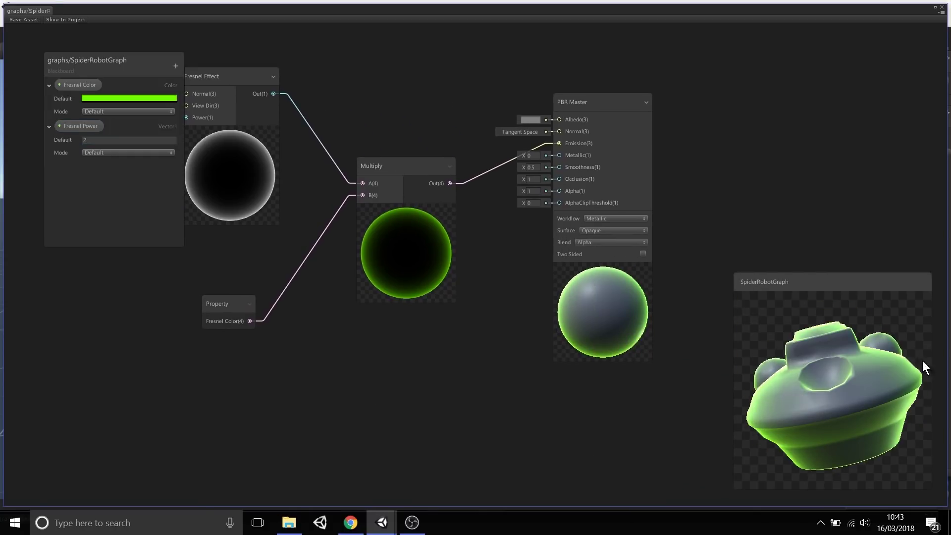
pyautogui.moveTo(798, 414); pyautogui.dragTo(844, 386)
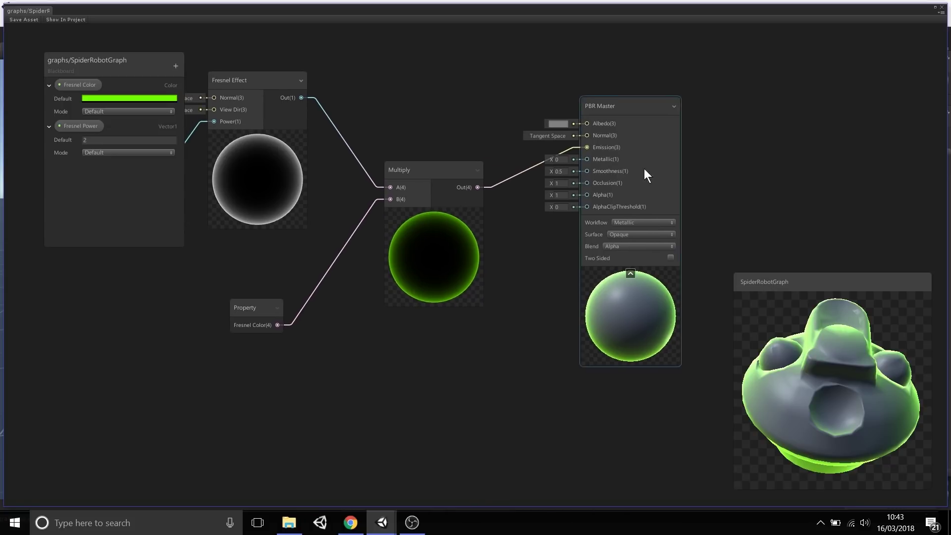
pyautogui.moveTo(643, 169); pyautogui.dragTo(649, 207)
pyautogui.press('a')
pyautogui.moveTo(533, 117); pyautogui.dragTo(535, 98, button='middle')
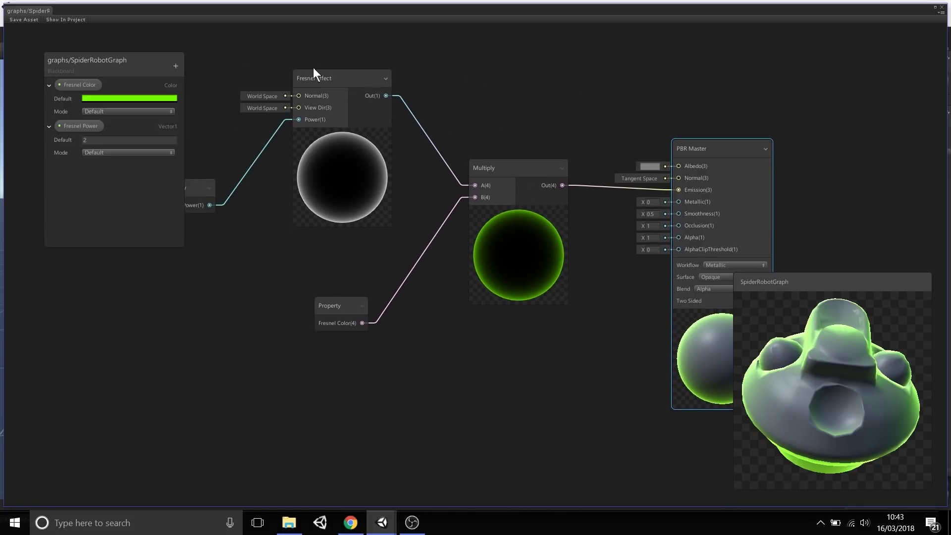
pyautogui.click(29, 17)
# Step: Minimise Shader Graph, select Spiderbot_Mat, and show its shader list with SpiderRobotGraph under graphs
pyautogui.moveTo(888, 10); pyautogui.dragTo(891, 501)
pyautogui.click(747, 178)
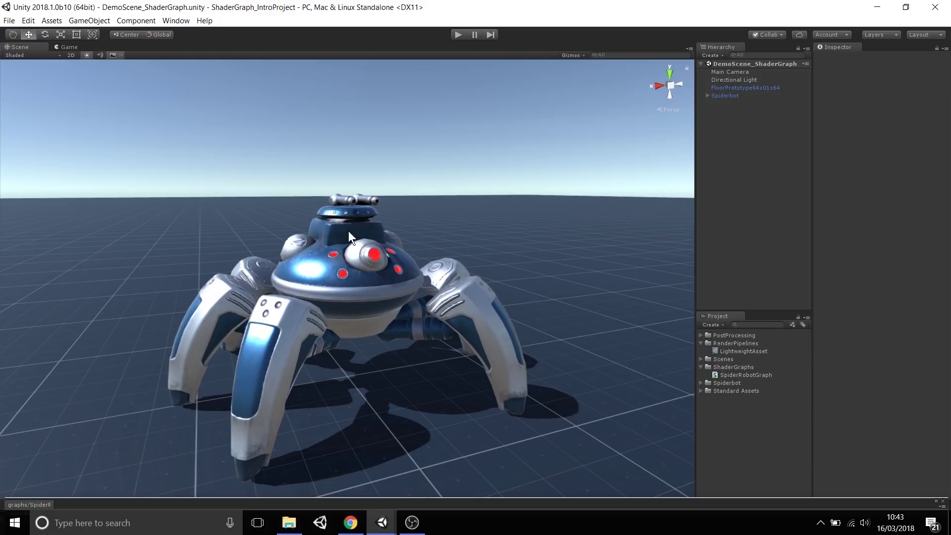
pyautogui.click(701, 382)
pyautogui.click(718, 414)
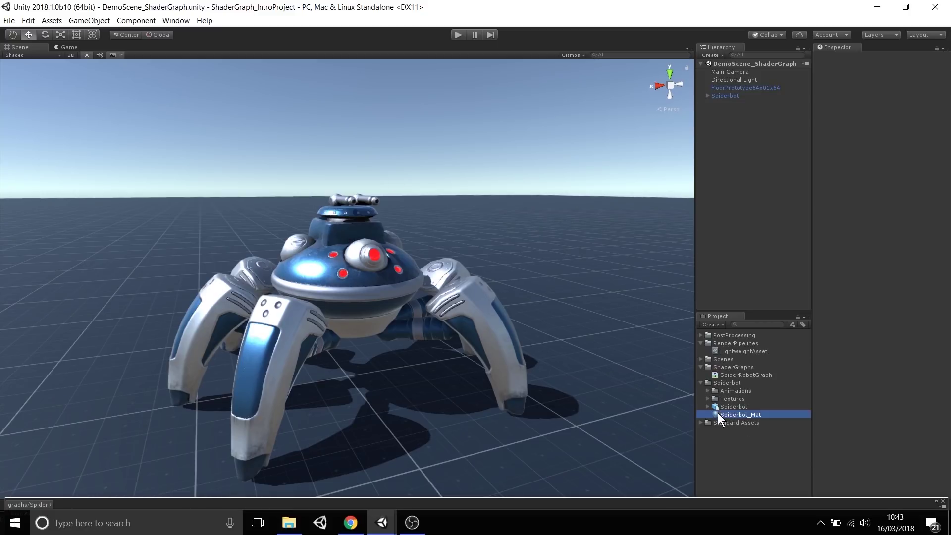
pyautogui.moveTo(812, 131); pyautogui.dragTo(769, 132)
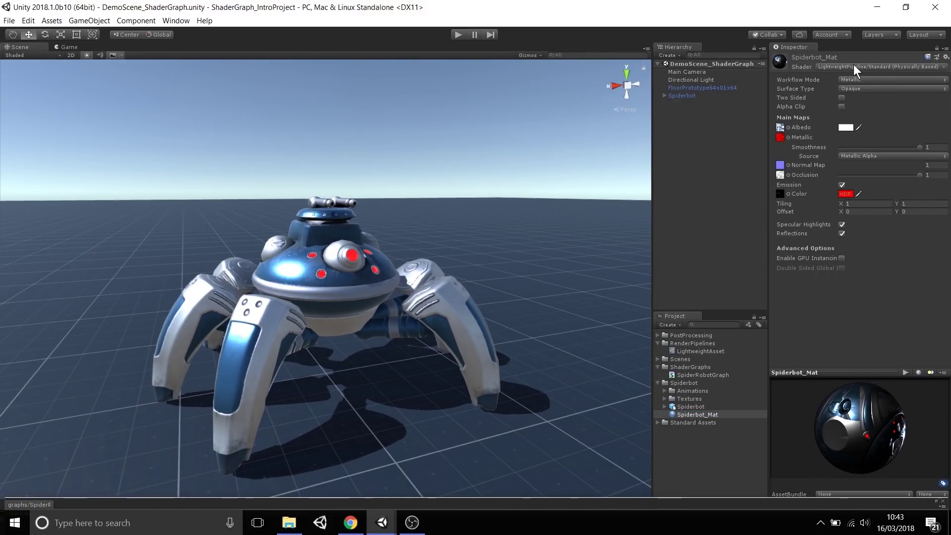
pyautogui.click(863, 68)
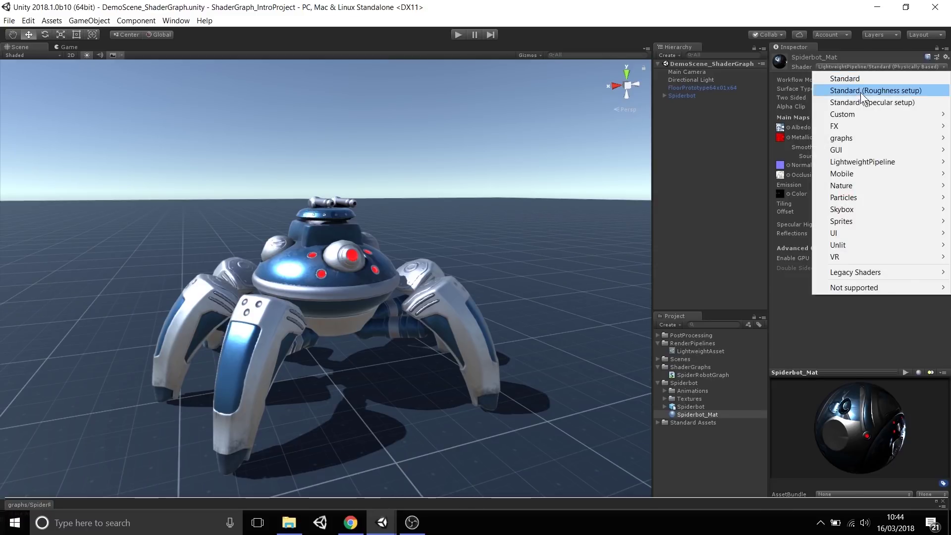
pyautogui.moveTo(864, 138)
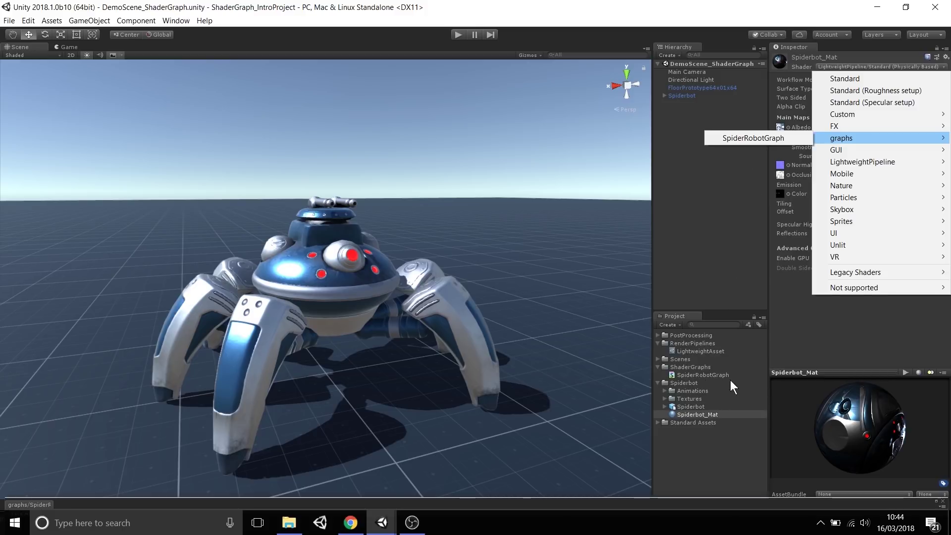
# Step: Assign graphs/SpiderRobotGraph to Spiderbot_Mat, enter play mode, and set Fresnel Power to 1.43
pyautogui.click(747, 141)
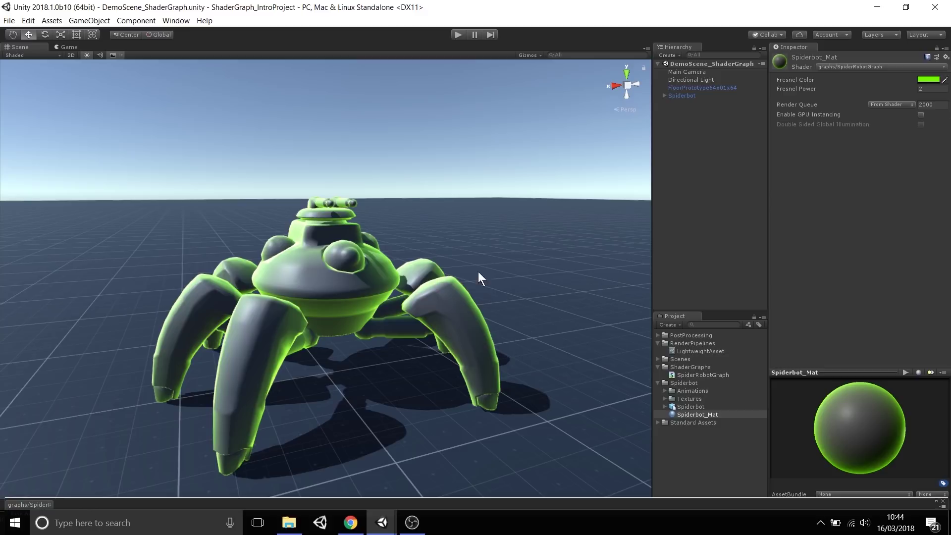
pyautogui.keyDown('alt'); pyautogui.moveTo(377, 282); pyautogui.dragTo(552, 339); pyautogui.keyUp('alt')
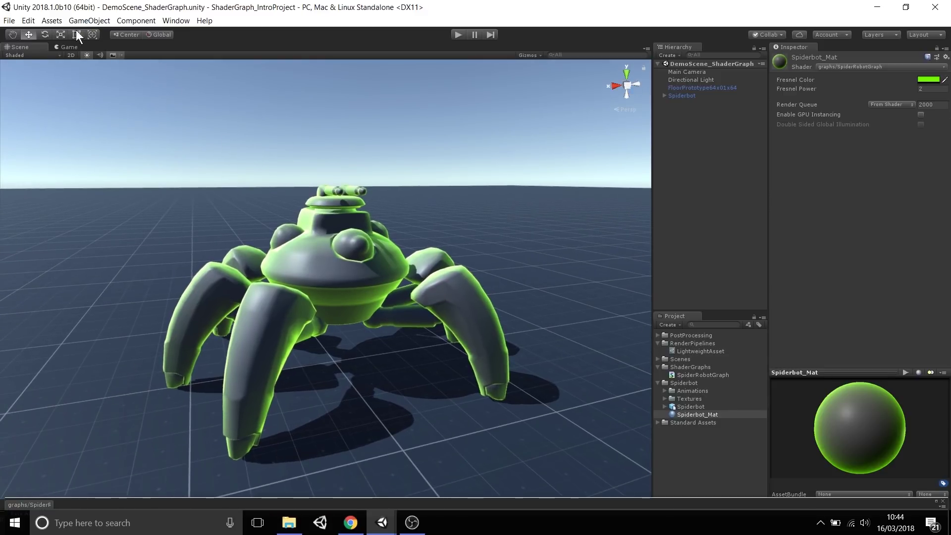
pyautogui.click(456, 34)
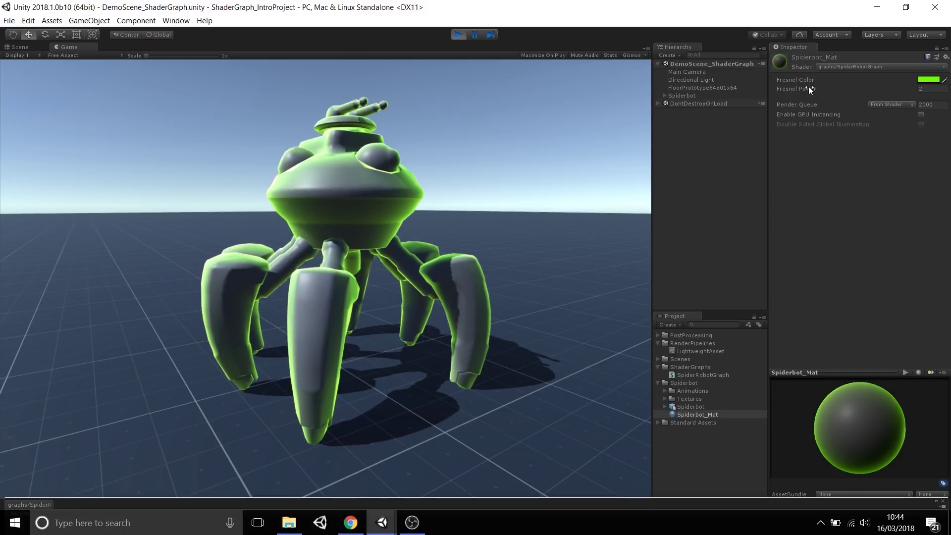
pyautogui.moveTo(804, 87); pyautogui.dragTo(856, 90)
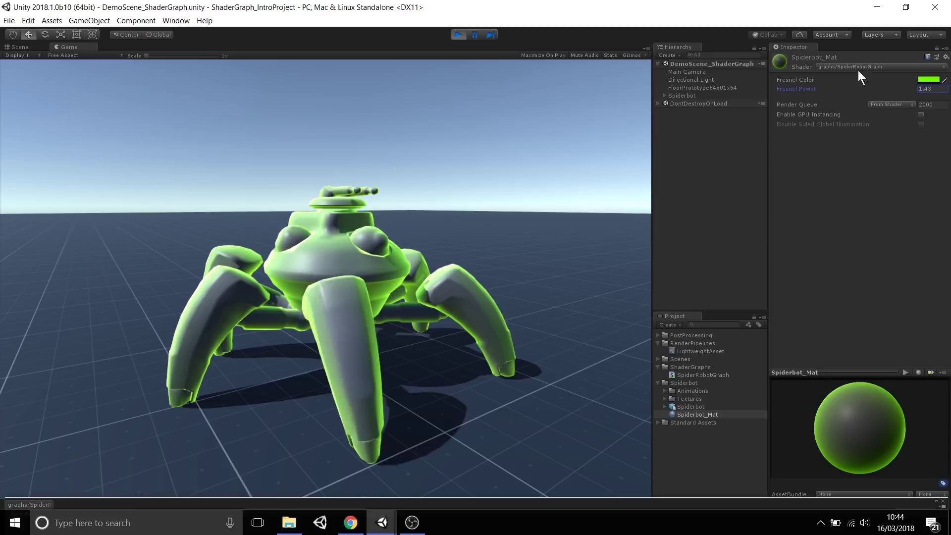
# Step: Set Fresnel Color to red and Fresnel Power to 9.9, then exit play mode
pyautogui.click(930, 80)
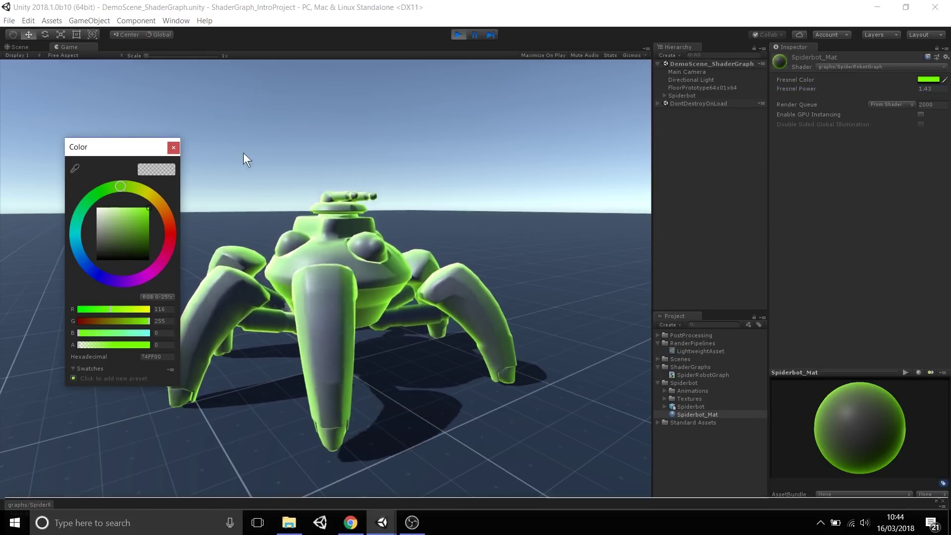
pyautogui.moveTo(147, 194); pyautogui.dragTo(193, 228)
pyautogui.click(864, 224)
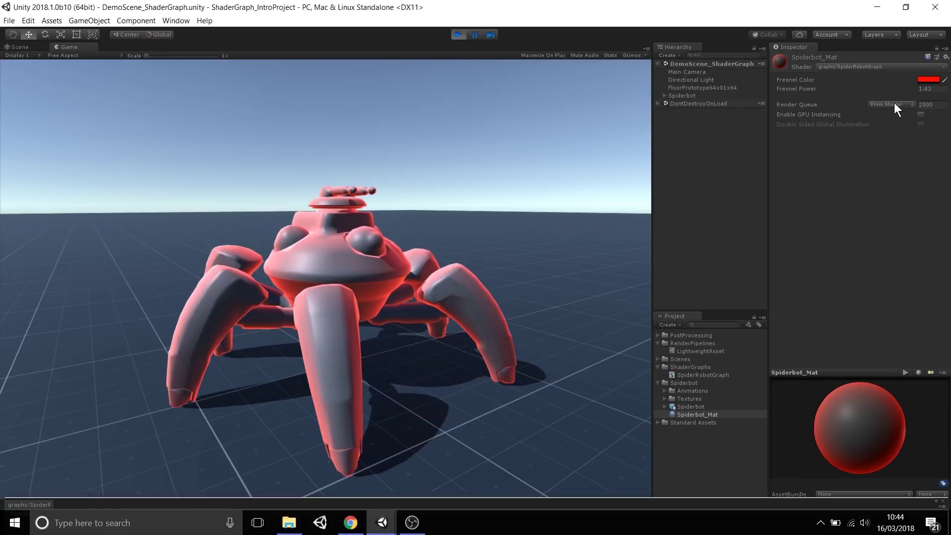
pyautogui.moveTo(897, 87)
pyautogui.mouseDown()
pyautogui.moveTo(810, 82)
pyautogui.moveTo(892, 82)
pyautogui.mouseUp()
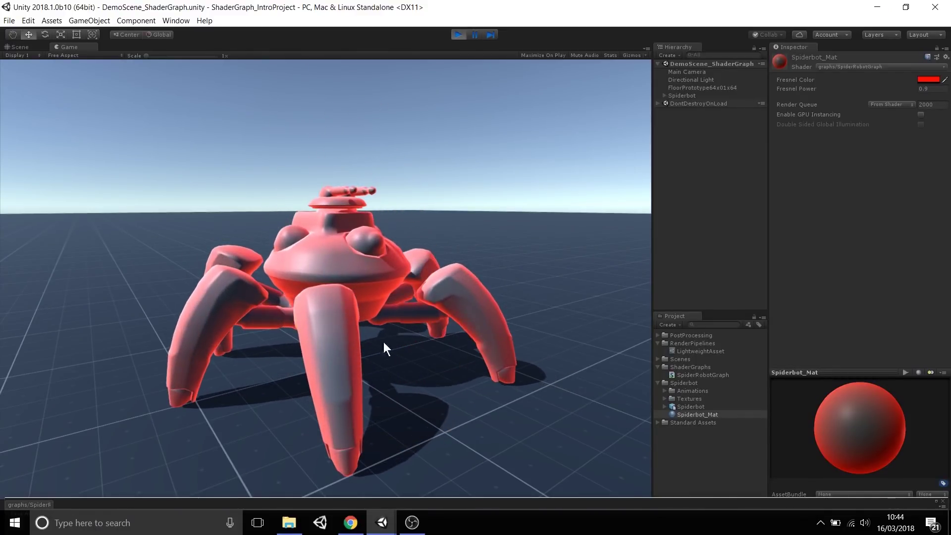
pyautogui.click(458, 36)
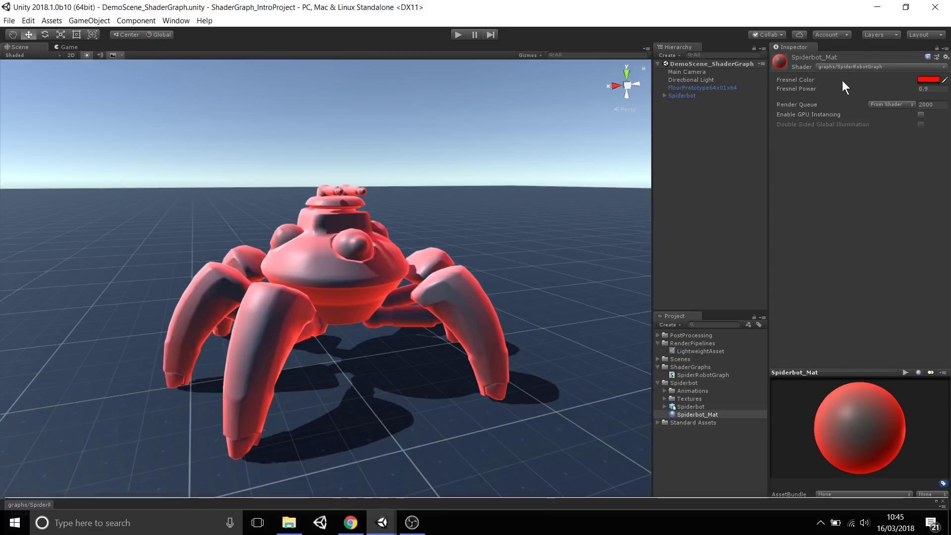
# Step: Maximise the graph editor and move the PBR Master, Multiply, Fresnel Color and Fresnel Power nodes up
pyautogui.moveTo(786, 504); pyautogui.dragTo(789, 23)
pyautogui.moveTo(659, 156); pyautogui.dragTo(739, 138, button='middle')
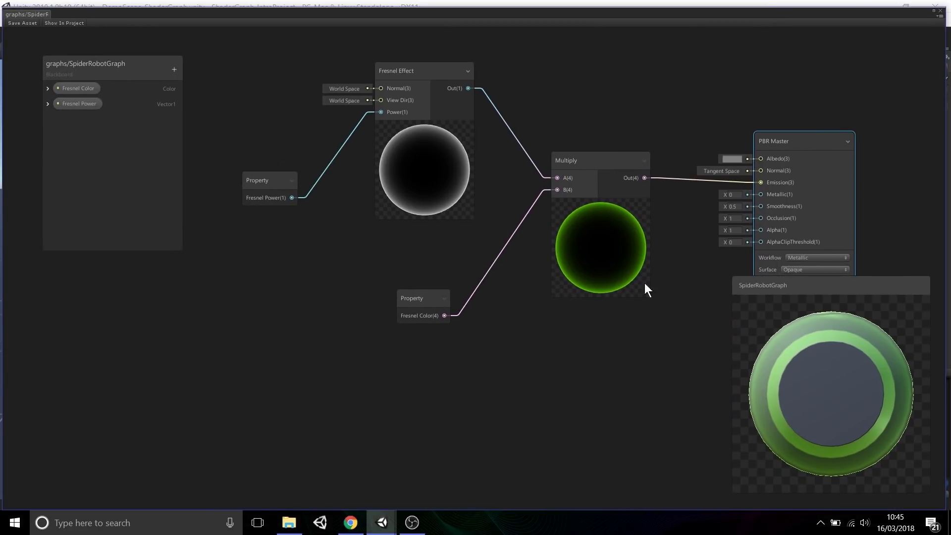
pyautogui.moveTo(669, 355); pyautogui.dragTo(698, 312)
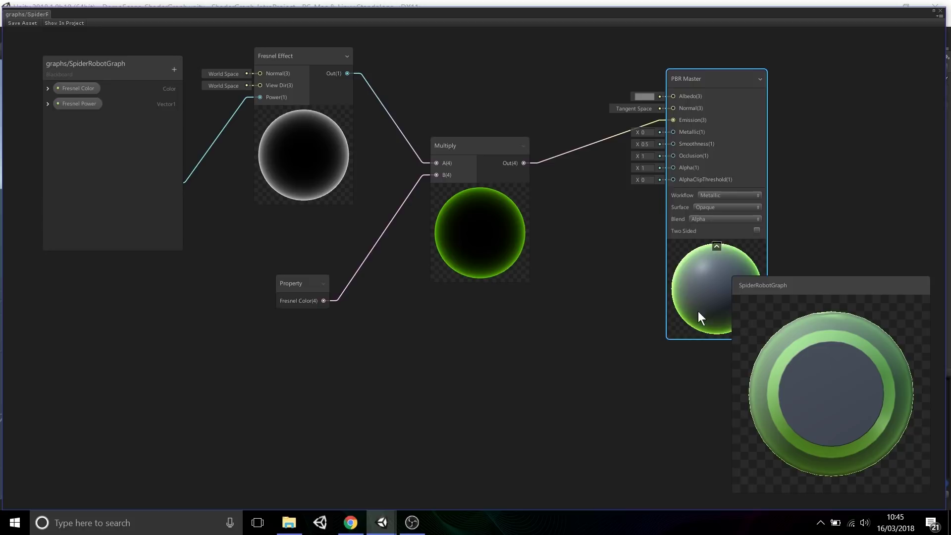
pyautogui.moveTo(590, 293); pyautogui.dragTo(589, 265)
pyautogui.click(549, 412)
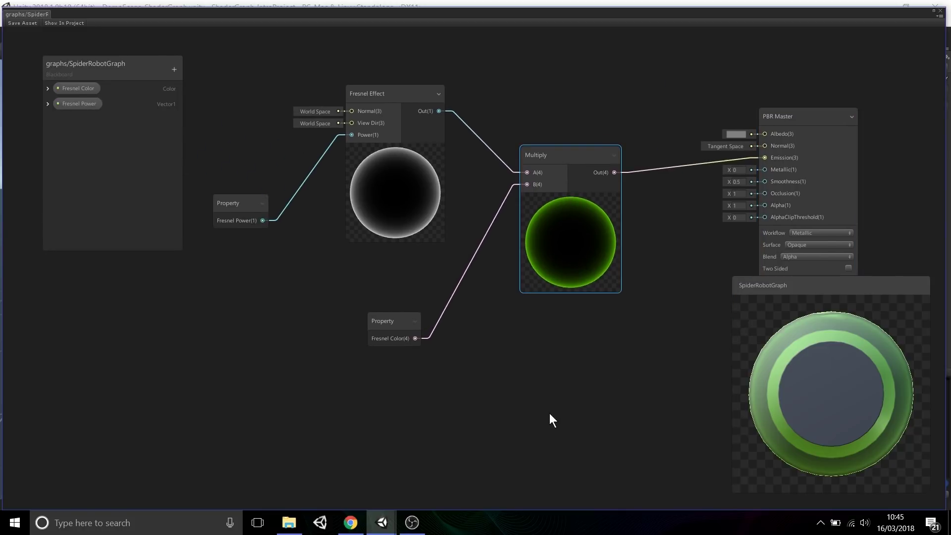
pyautogui.moveTo(385, 324); pyautogui.dragTo(400, 287)
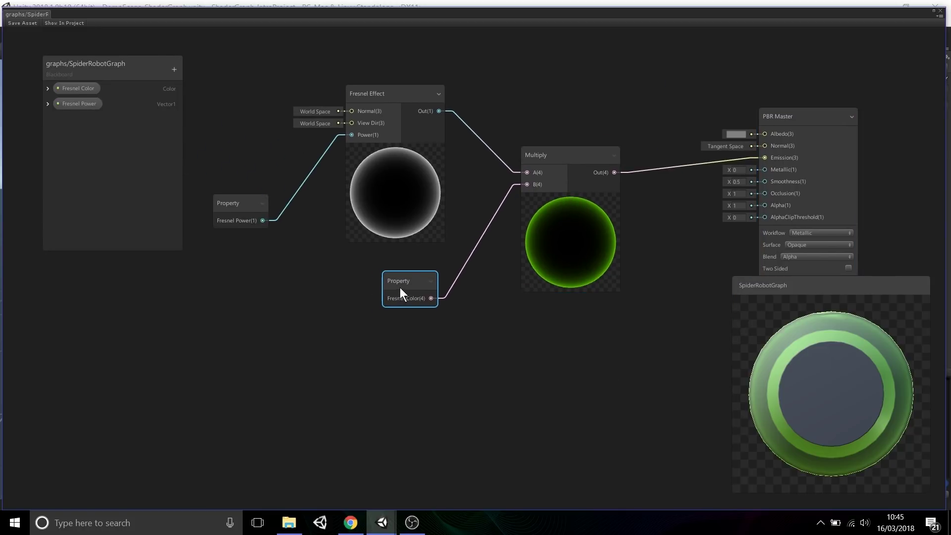
pyautogui.click(448, 391)
pyautogui.moveTo(233, 218); pyautogui.dragTo(228, 192)
pyautogui.click(638, 376)
# Step: Rotate the preview to show the robot's top and move the four fresnel nodes lower together
pyautogui.moveTo(571, 331); pyautogui.dragTo(529, 404, button='middle')
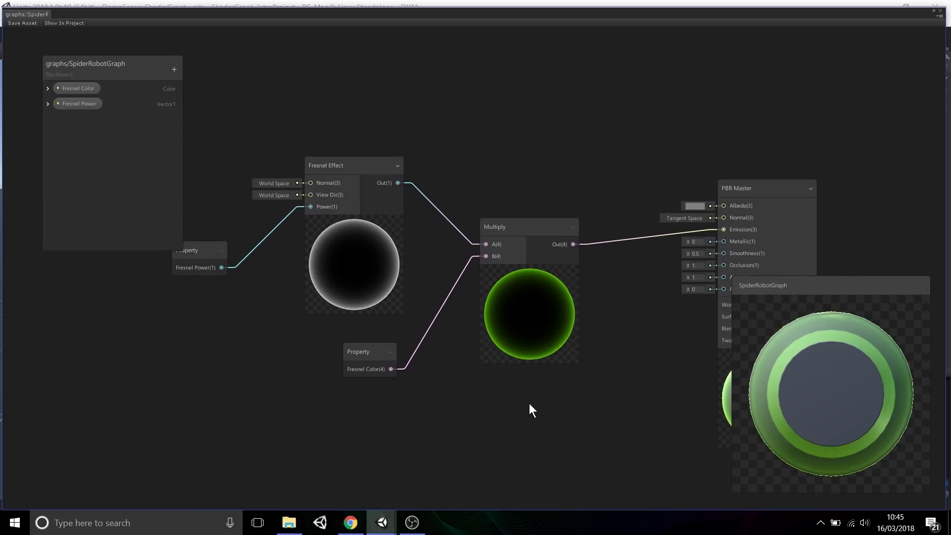
pyautogui.moveTo(872, 397); pyautogui.dragTo(704, 347)
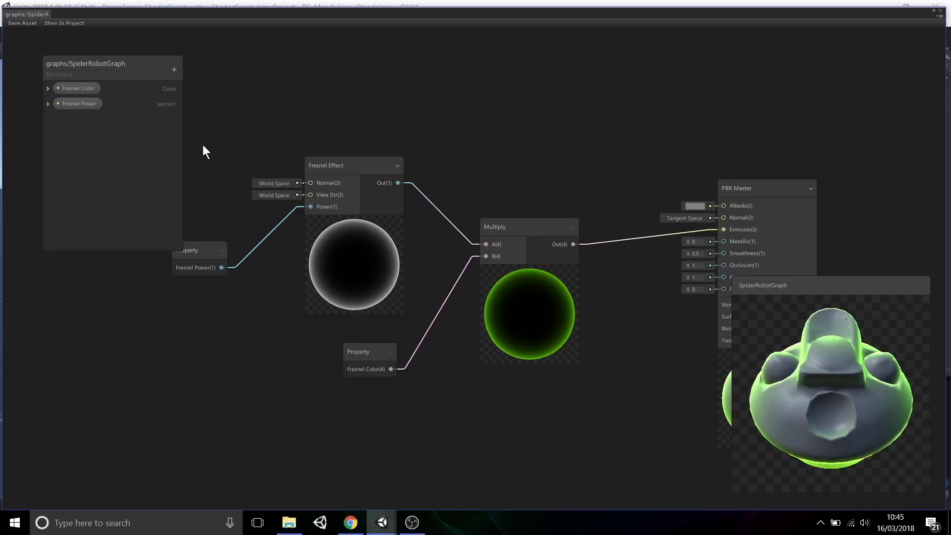
pyautogui.moveTo(203, 145); pyautogui.dragTo(492, 376)
pyautogui.moveTo(534, 329); pyautogui.dragTo(537, 416)
pyautogui.click(608, 231)
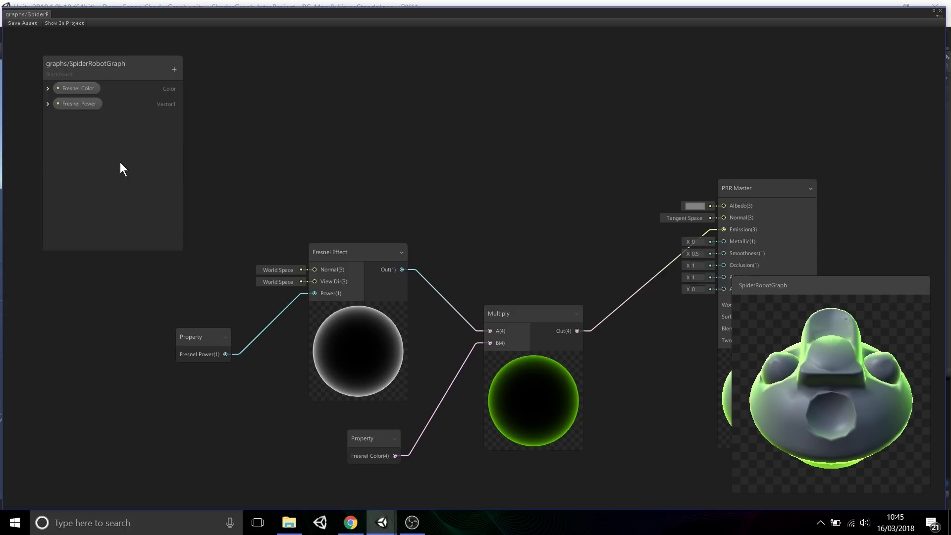
# Step: Add a Texture property named 'Spider Texture' and place its node on the graph
pyautogui.click(173, 68)
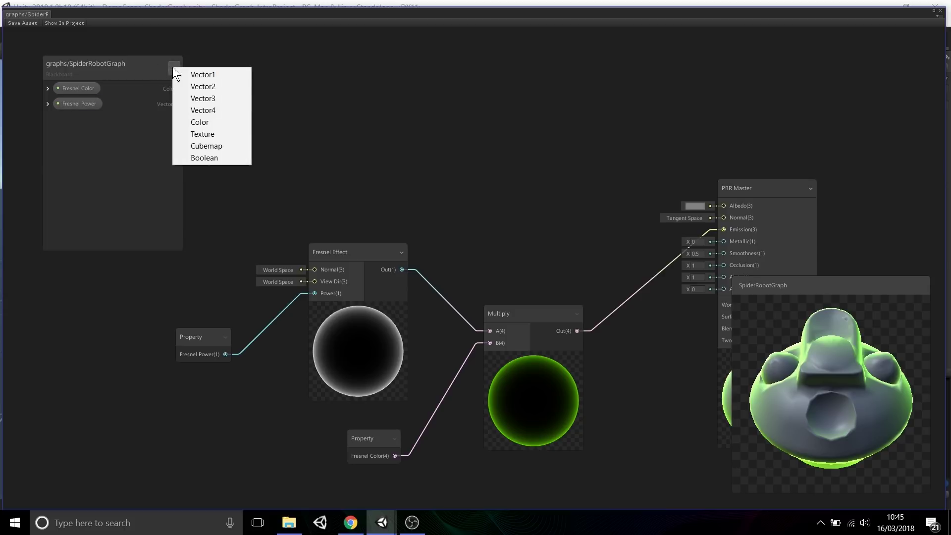
pyautogui.click(216, 134)
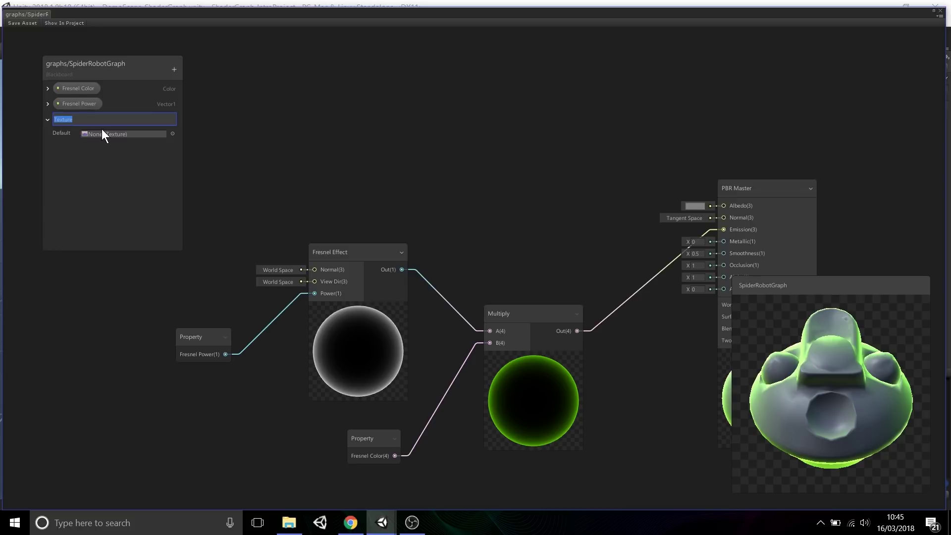
pyautogui.press('Home')
pyautogui.write('Spider')
pyautogui.press('Return')
pyautogui.moveTo(91, 120); pyautogui.dragTo(327, 122)
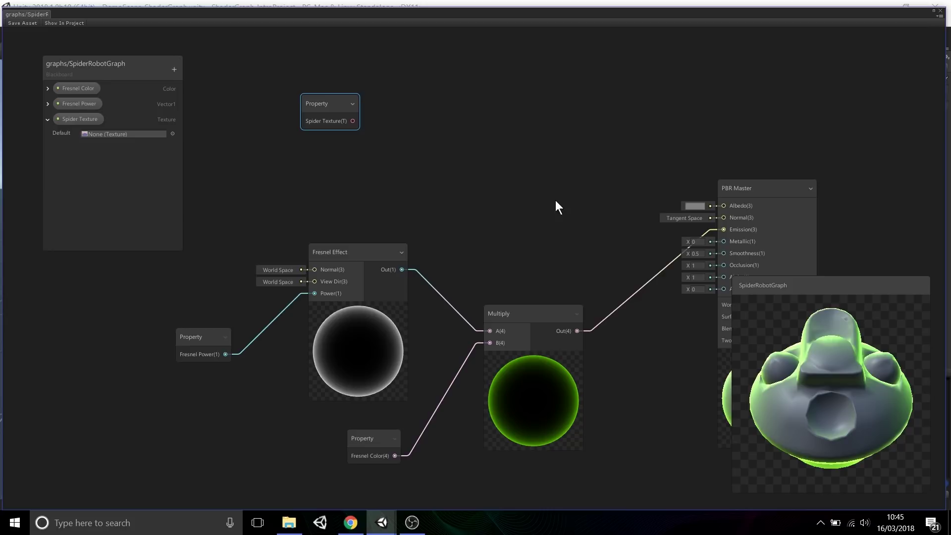
# Step: Pan the canvas and pull a wire from the Spider Texture(T) output to bring up Create Node
pyautogui.moveTo(540, 205); pyautogui.dragTo(485, 170, button='middle')
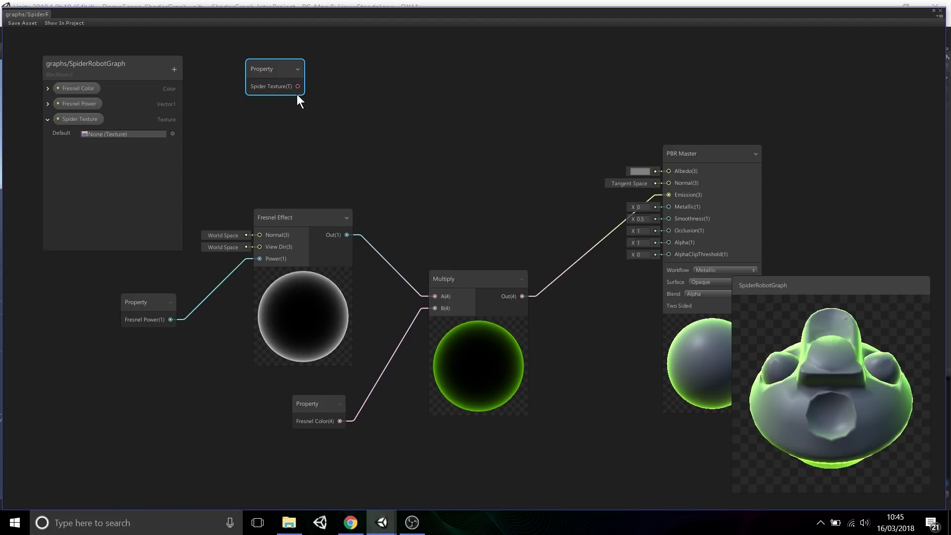
pyautogui.moveTo(297, 87); pyautogui.dragTo(353, 144)
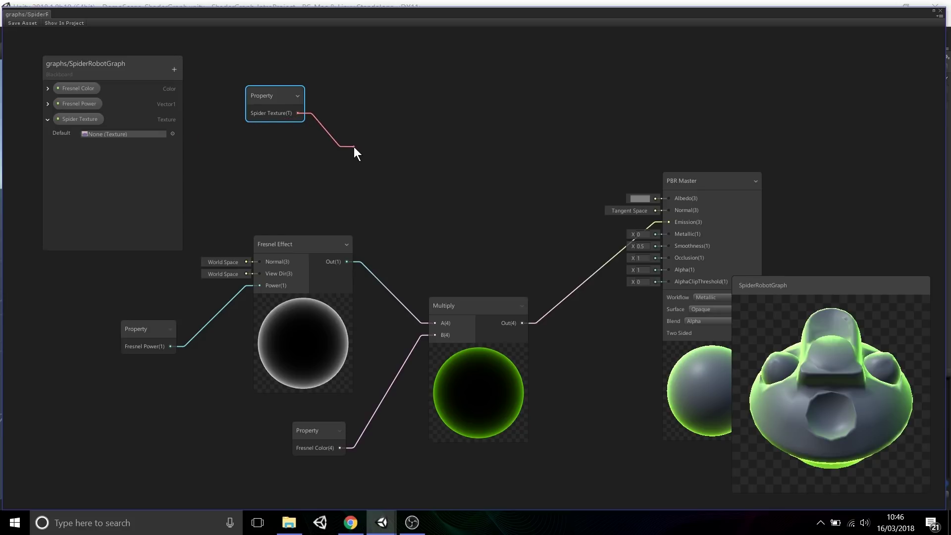
pyautogui.moveTo(354, 147); pyautogui.dragTo(391, 130)
# Step: Create a Sample Texture 2D node from Input > Texture, wired from the Spider Texture output
pyautogui.moveTo(294, 109); pyautogui.dragTo(295, 109)
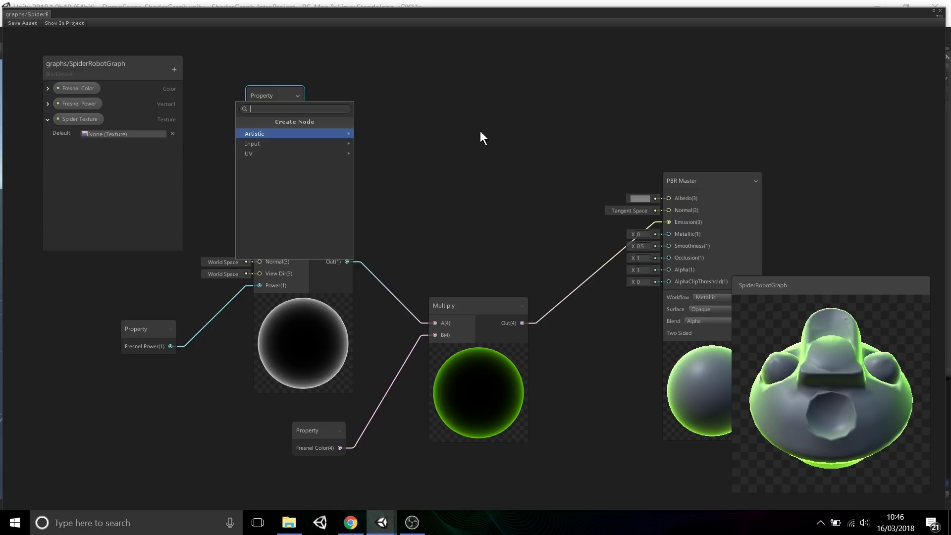
pyautogui.click(462, 139)
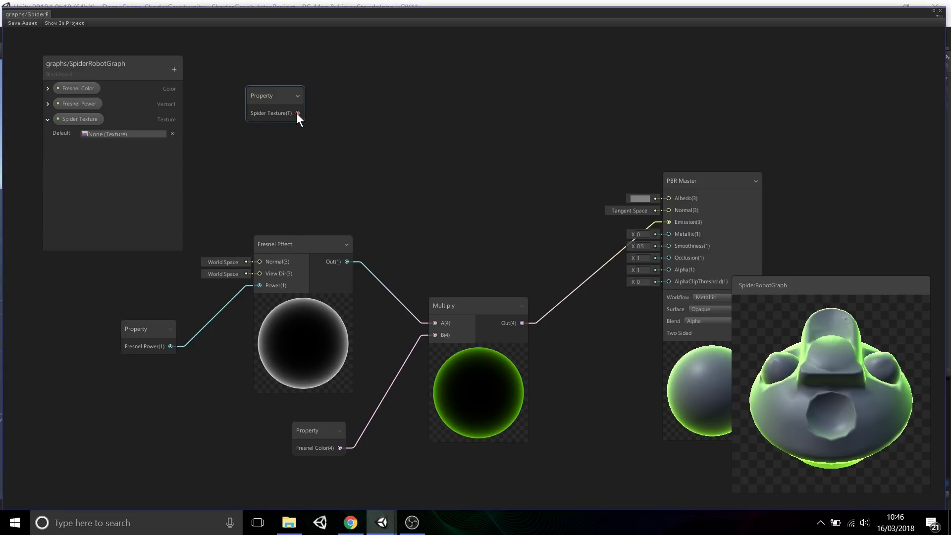
pyautogui.moveTo(297, 113); pyautogui.dragTo(396, 138)
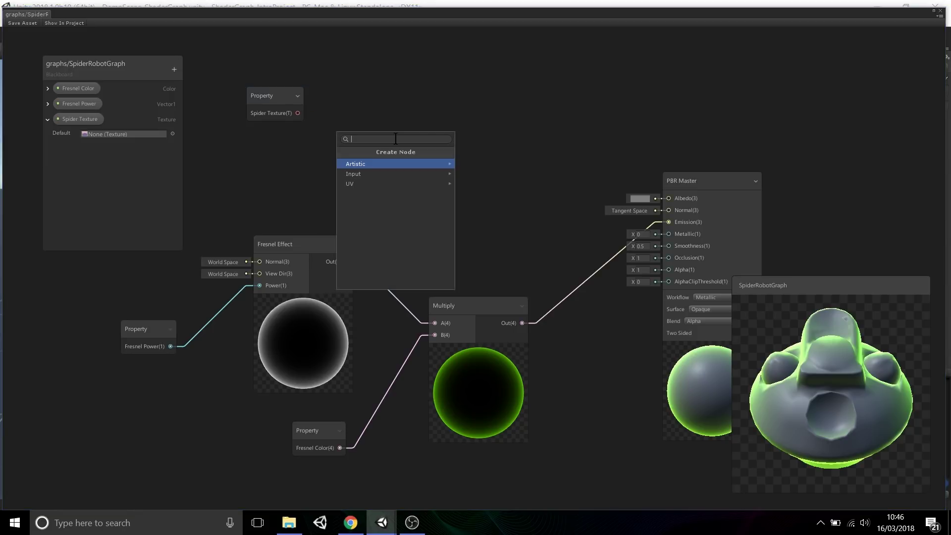
pyautogui.click(388, 185)
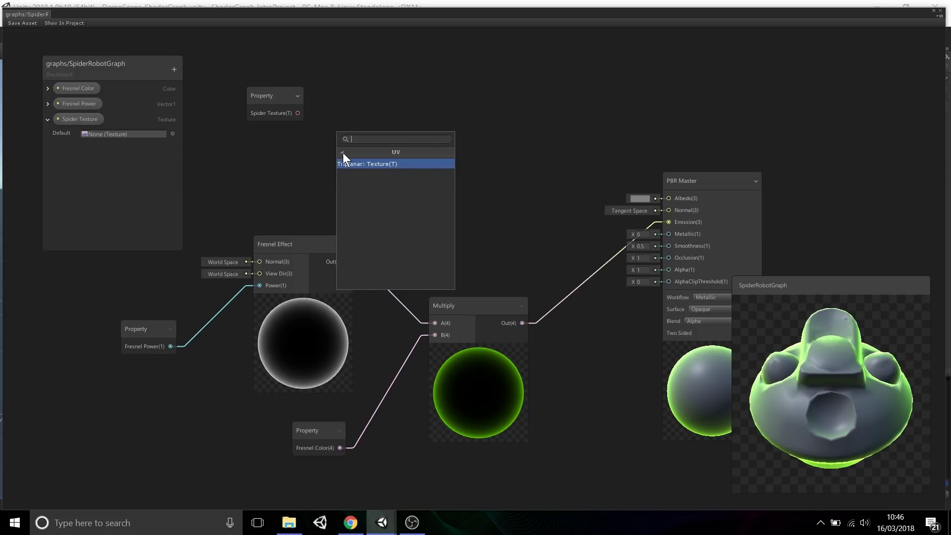
pyautogui.click(343, 152)
pyautogui.click(382, 172)
pyautogui.click(388, 163)
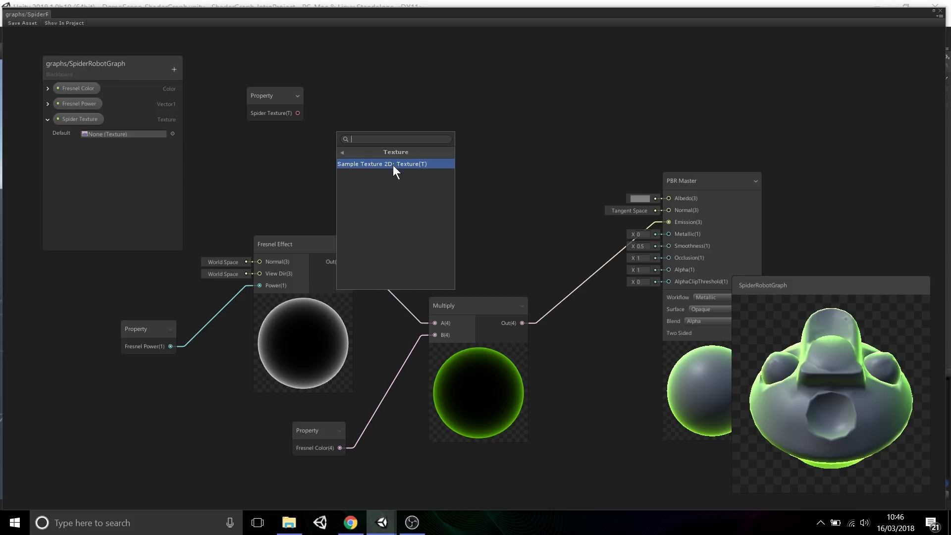
pyautogui.click(431, 163)
# Step: Move the Sample Texture 2D and Spider Texture nodes up, above the fresnel nodes
pyautogui.moveTo(422, 272); pyautogui.dragTo(433, 223)
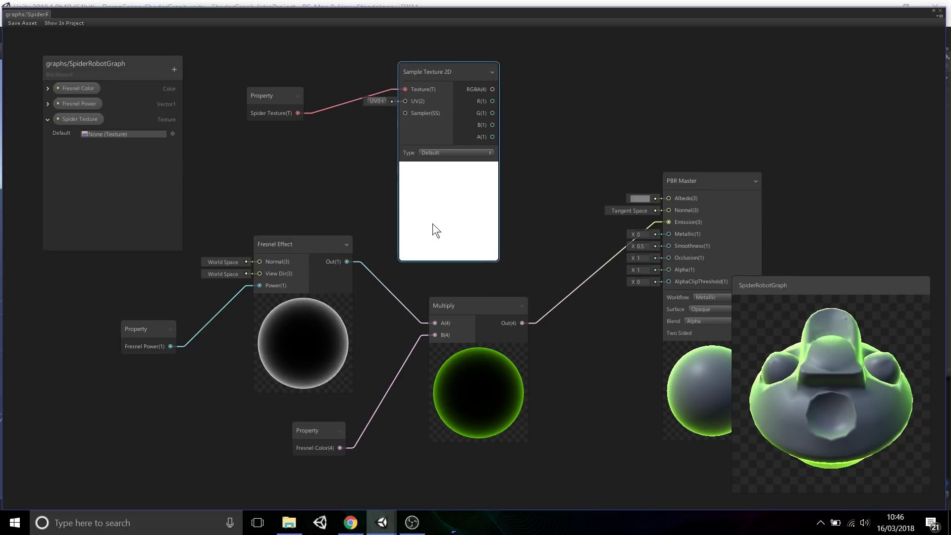
pyautogui.moveTo(265, 99); pyautogui.dragTo(295, 79)
pyautogui.scroll(-1, 415, 123)
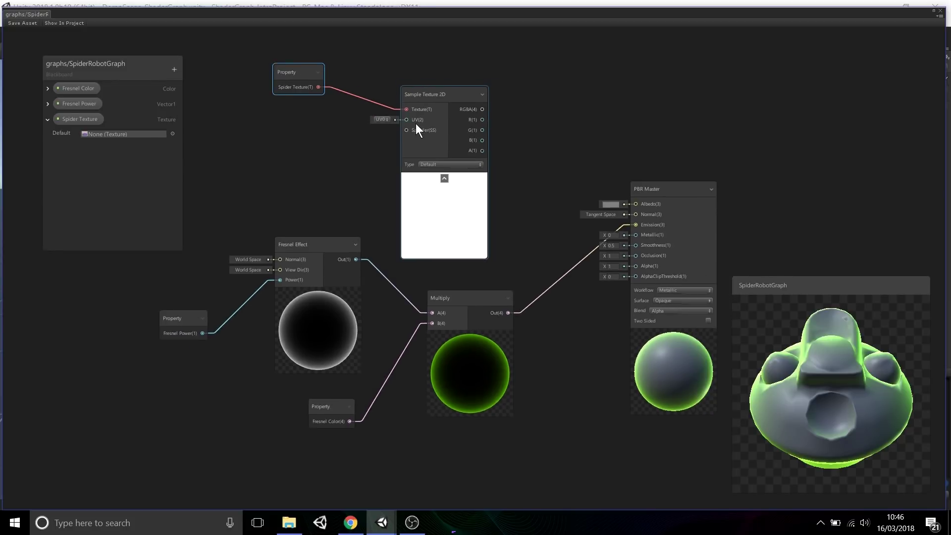
pyautogui.scroll(1, 415, 124)
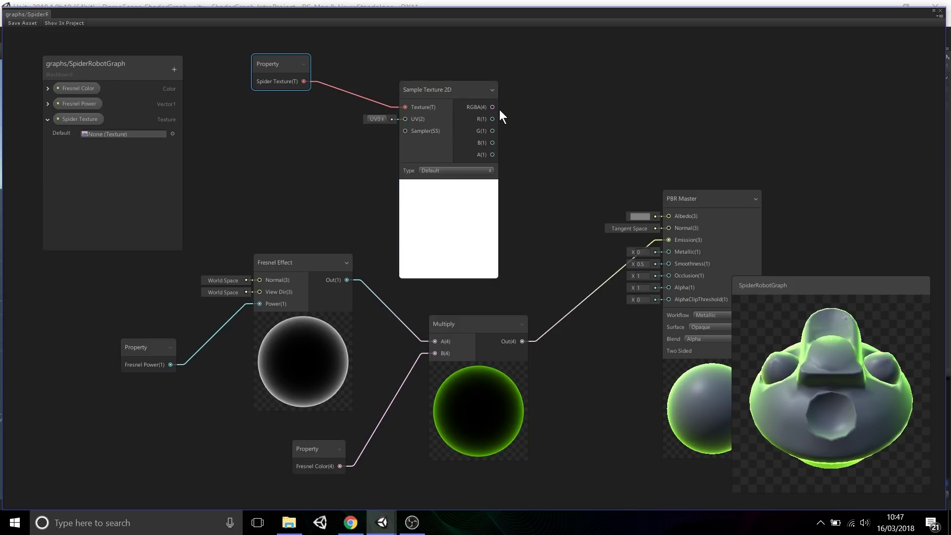
# Step: Connect Sample Texture 2D's RGBA(4) output to the PBR Master's Albedo(3) input
pyautogui.moveTo(492, 107); pyautogui.dragTo(689, 217)
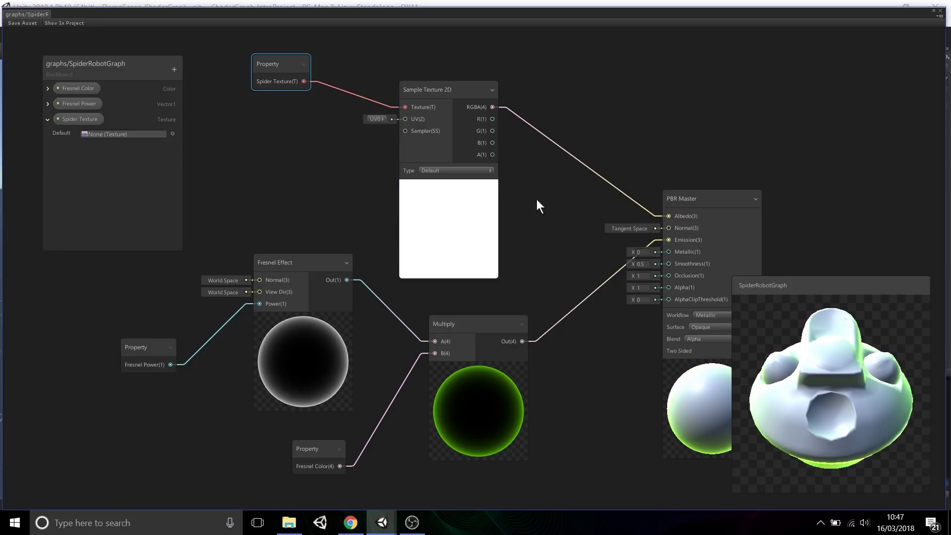
pyautogui.moveTo(842, 390); pyautogui.dragTo(863, 420)
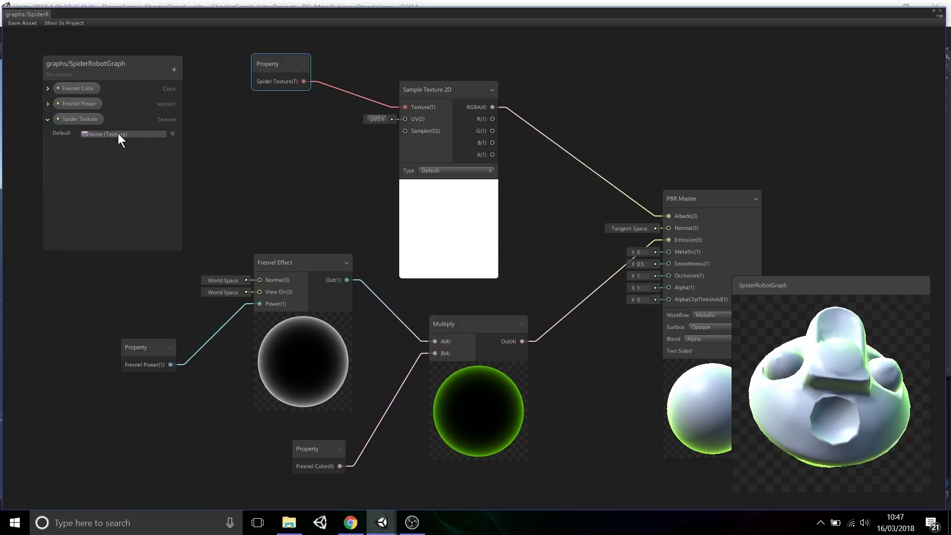
# Step: Choose the Spiderbot texture as the Spider Texture property's default
pyautogui.click(172, 133)
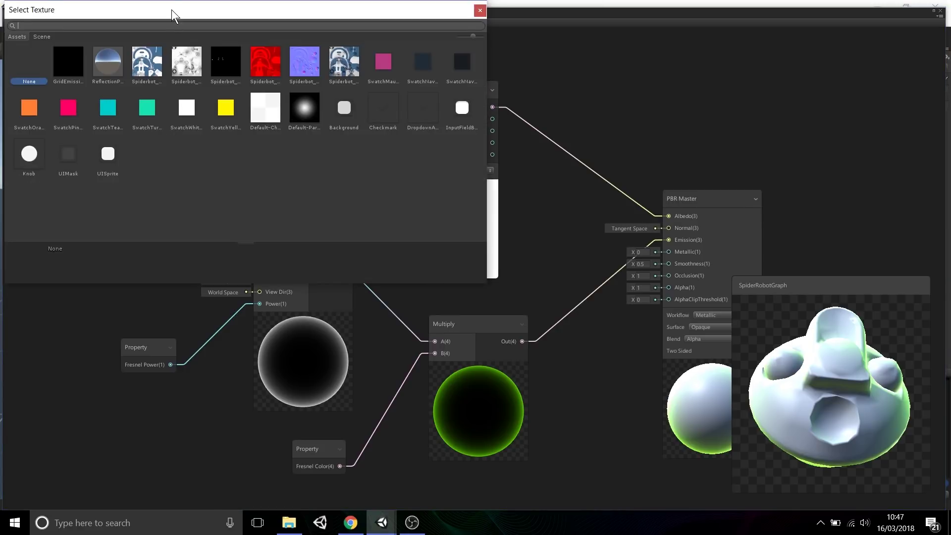
pyautogui.moveTo(172, 10); pyautogui.dragTo(384, 60)
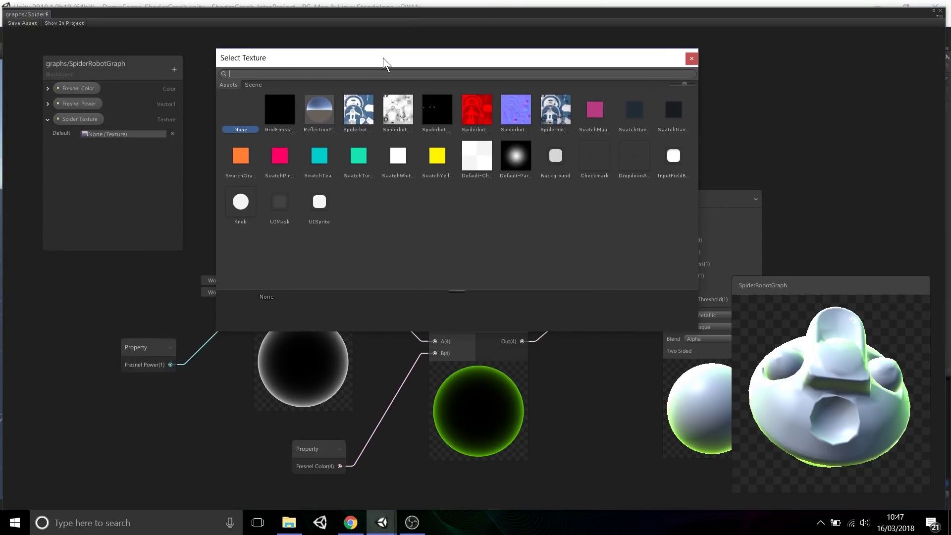
pyautogui.doubleClick(557, 113)
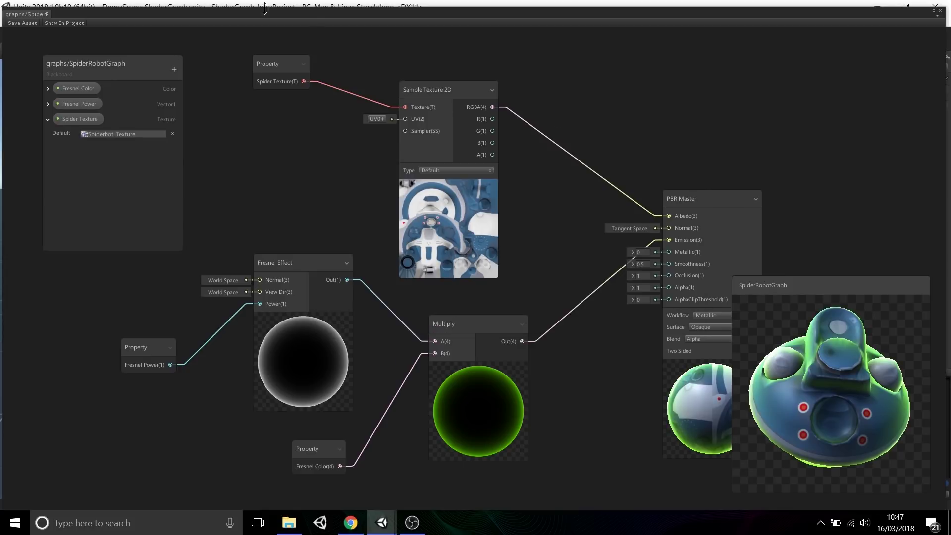
# Step: Place the Spider Texture node beside Sample Texture 2D and turn the robot preview to the front
pyautogui.moveTo(297, 79); pyautogui.dragTo(314, 104)
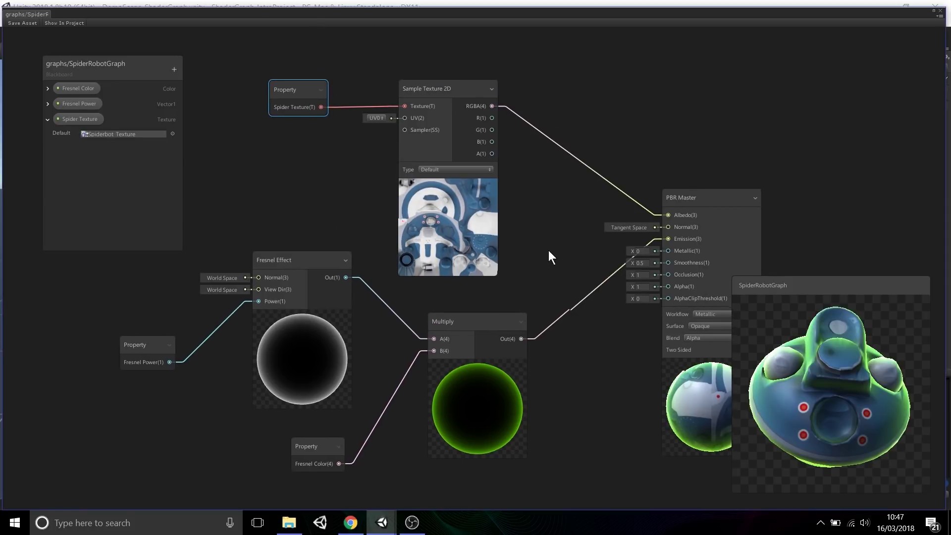
pyautogui.moveTo(548, 250); pyautogui.dragTo(537, 221, button='middle')
pyautogui.keyDown('shift'); pyautogui.click(420, 152); pyautogui.keyUp('shift')
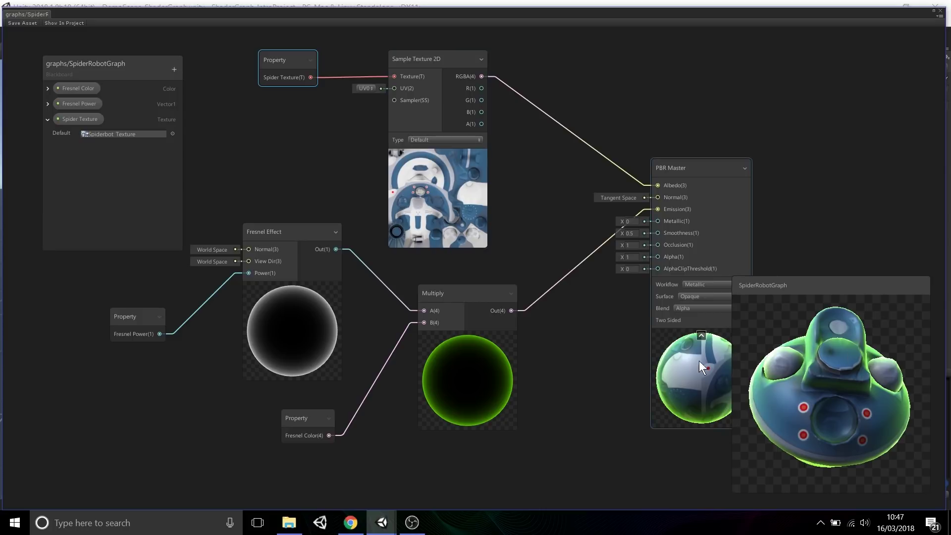
pyautogui.moveTo(849, 388)
pyautogui.mouseDown()
pyautogui.moveTo(835, 424)
pyautogui.moveTo(853, 382)
pyautogui.mouseUp()
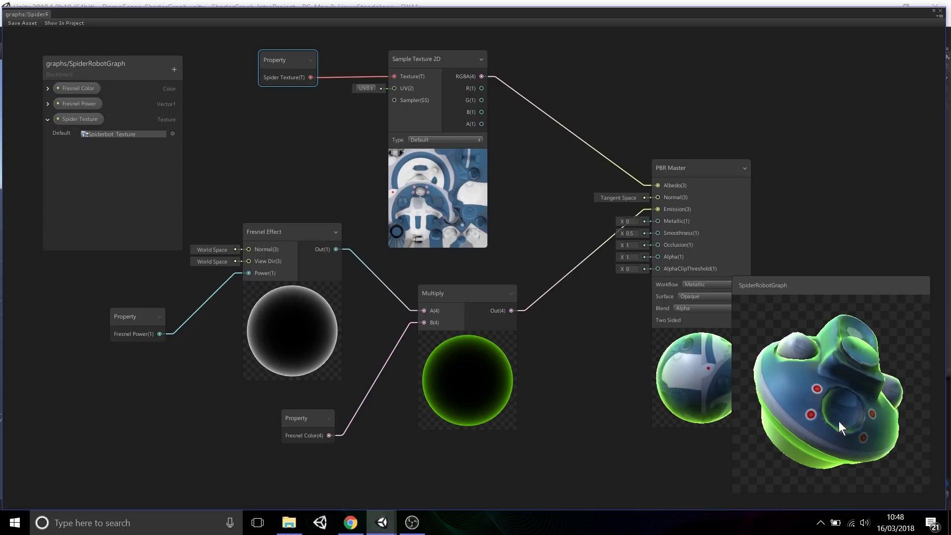
pyautogui.moveTo(839, 421); pyautogui.dragTo(793, 387)
pyautogui.moveTo(563, 209); pyautogui.dragTo(517, 186, button='middle')
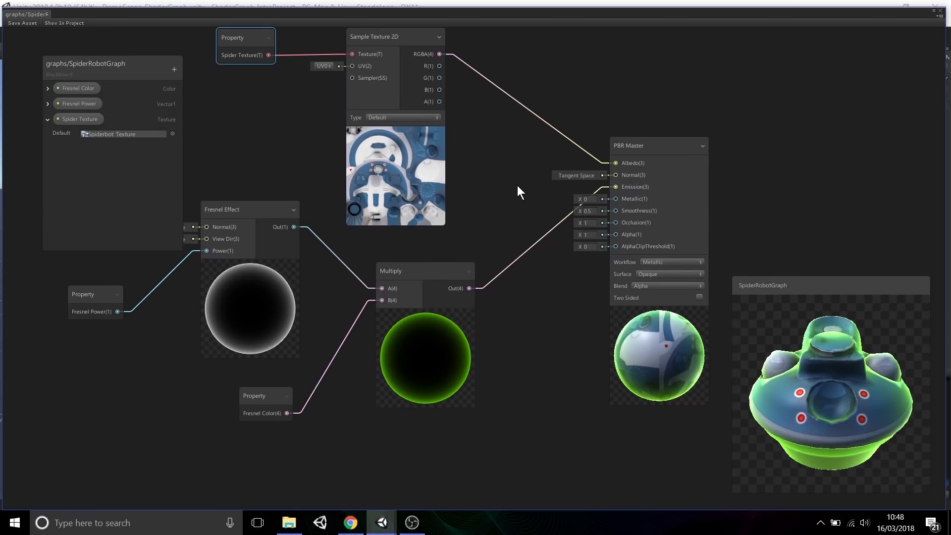
# Step: Change the Fresnel Color default from green to red
pyautogui.click(48, 89)
pyautogui.click(89, 101)
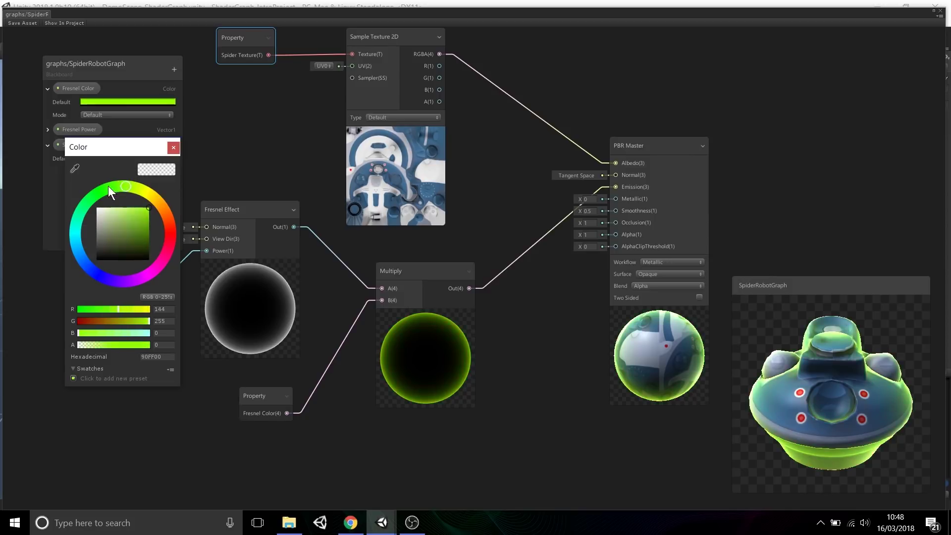
pyautogui.moveTo(108, 185); pyautogui.dragTo(183, 221)
pyautogui.click(129, 64)
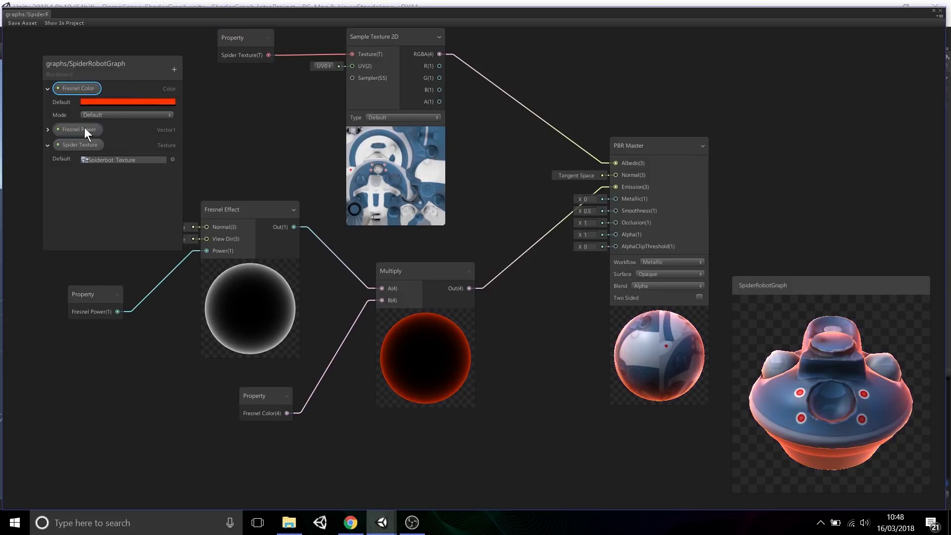
# Step: Set the Fresnel Power default to 0.3 and check the red rim in the preview
pyautogui.click(48, 130)
pyautogui.click(100, 144)
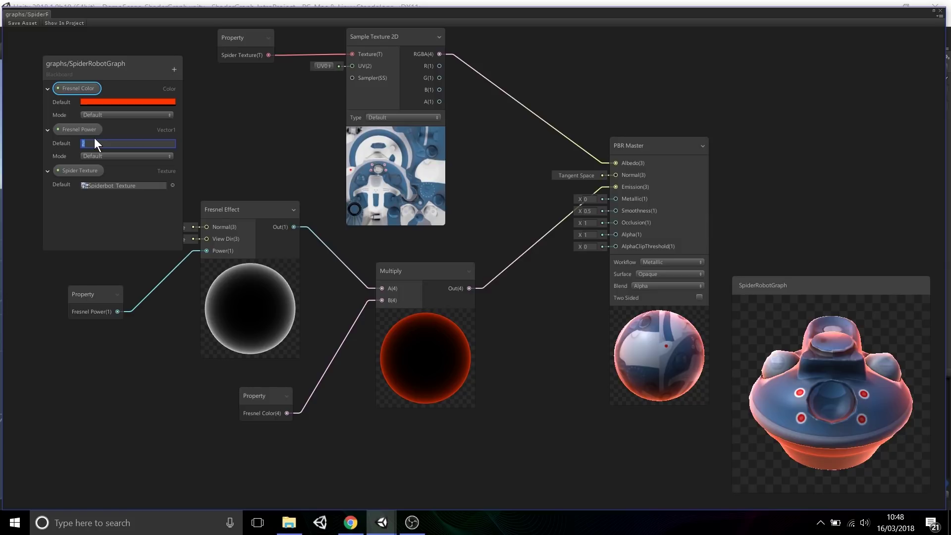
pyautogui.write('1')
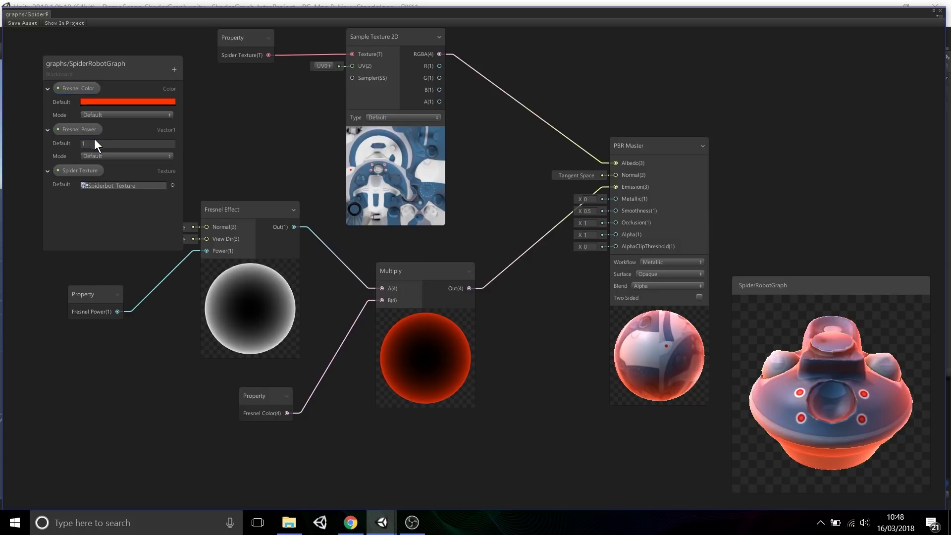
pyautogui.press('BackSpace')
pyautogui.write('0.3')
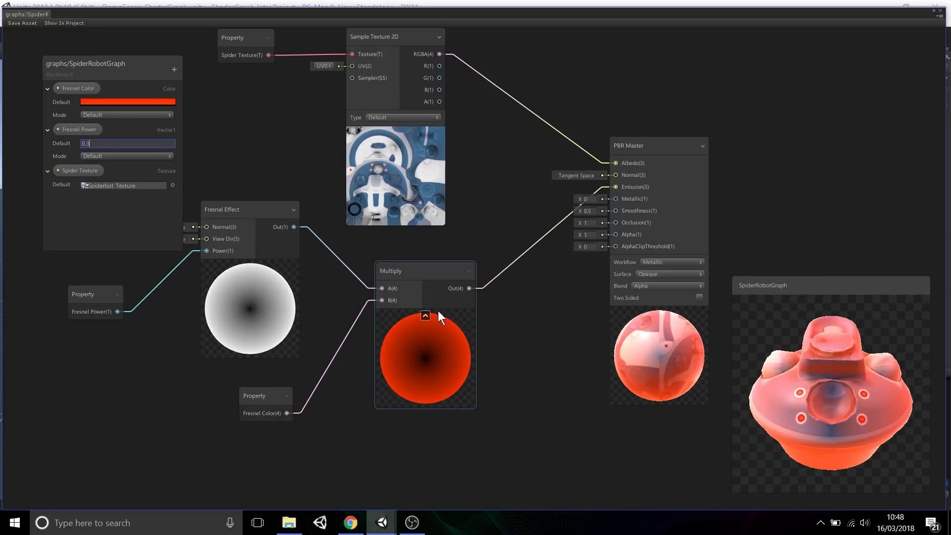
pyautogui.moveTo(857, 383); pyautogui.dragTo(870, 404)
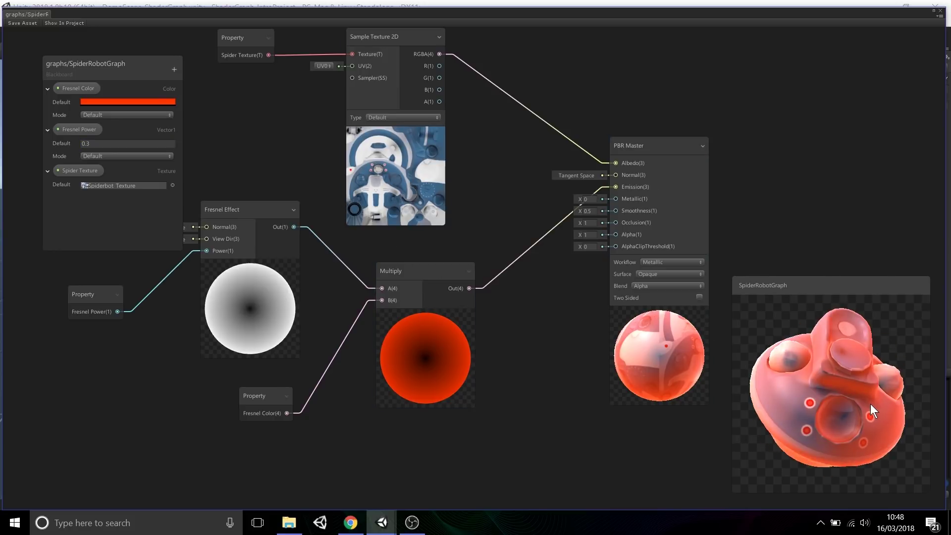
# Step: Save the shader graph asset and dock the graph window so the scene is visible
pyautogui.click(24, 23)
pyautogui.doubleClick(434, 11)
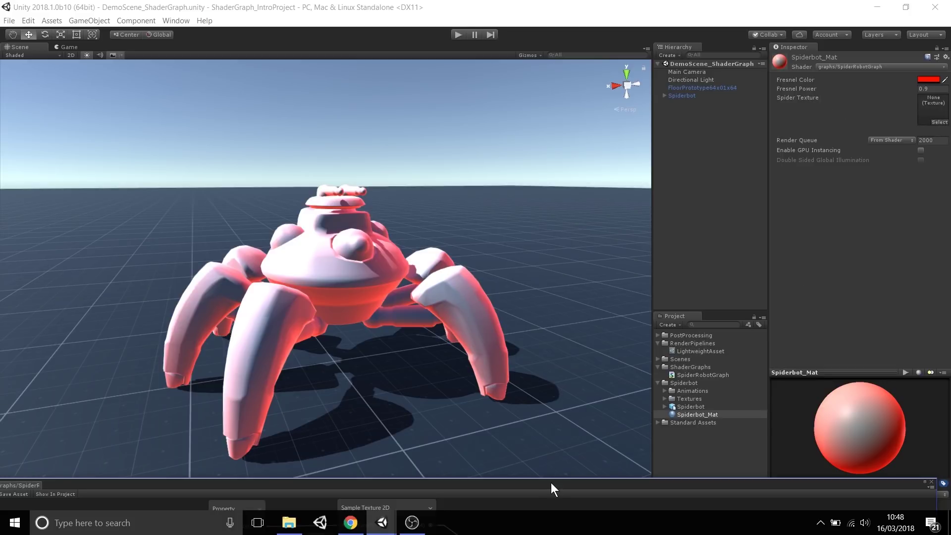
pyautogui.moveTo(550, 483); pyautogui.dragTo(570, 100)
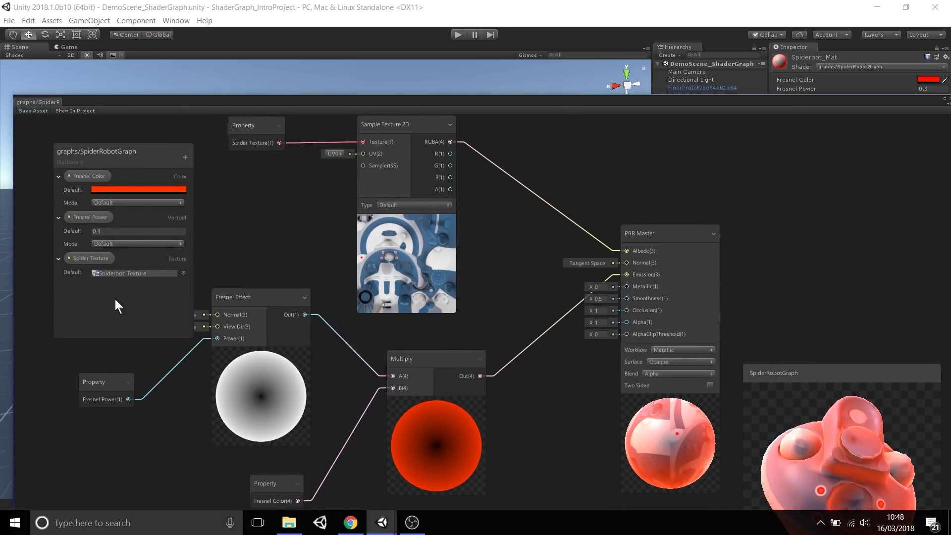
pyautogui.moveTo(435, 99); pyautogui.dragTo(345, 469)
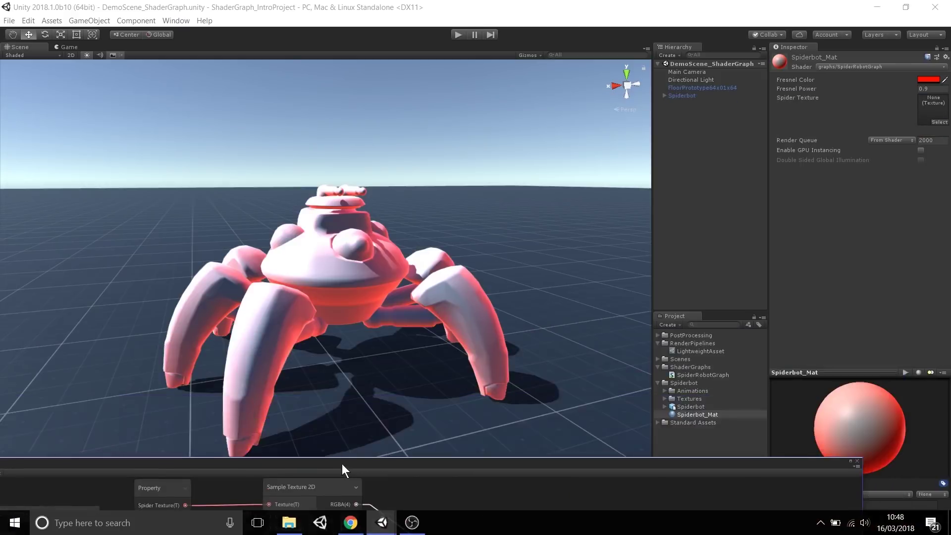
# Step: Assign the Spiderbot texture to Spiderbot_Mat's Spider Texture slot in the Inspector
pyautogui.click(939, 123)
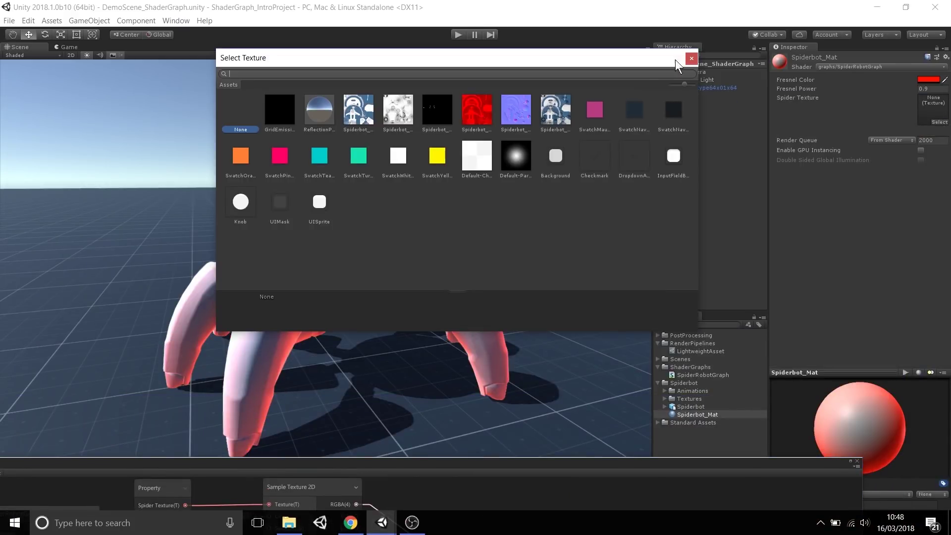
pyautogui.doubleClick(556, 119)
pyautogui.keyDown('alt'); pyautogui.moveTo(644, 233); pyautogui.dragTo(476, 426); pyautogui.keyUp('alt')
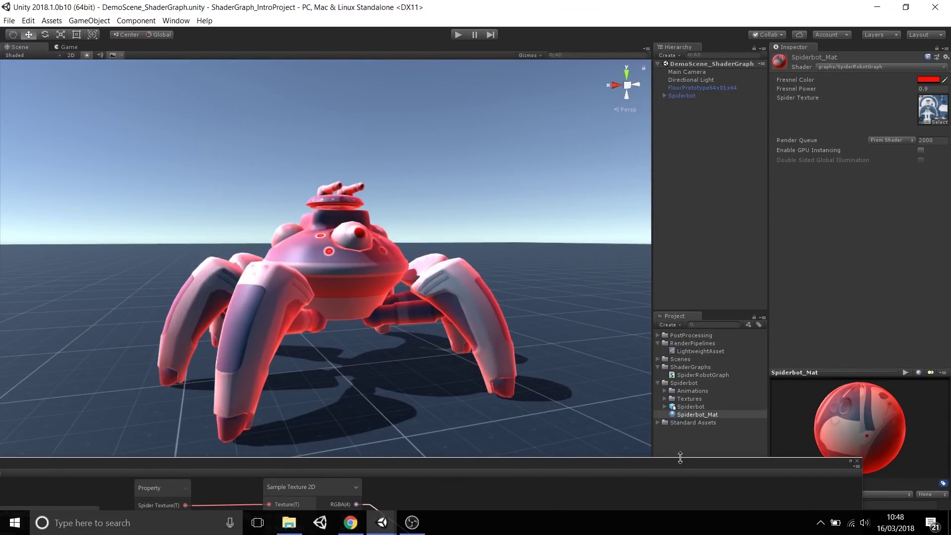
pyautogui.moveTo(682, 464); pyautogui.dragTo(778, 31)
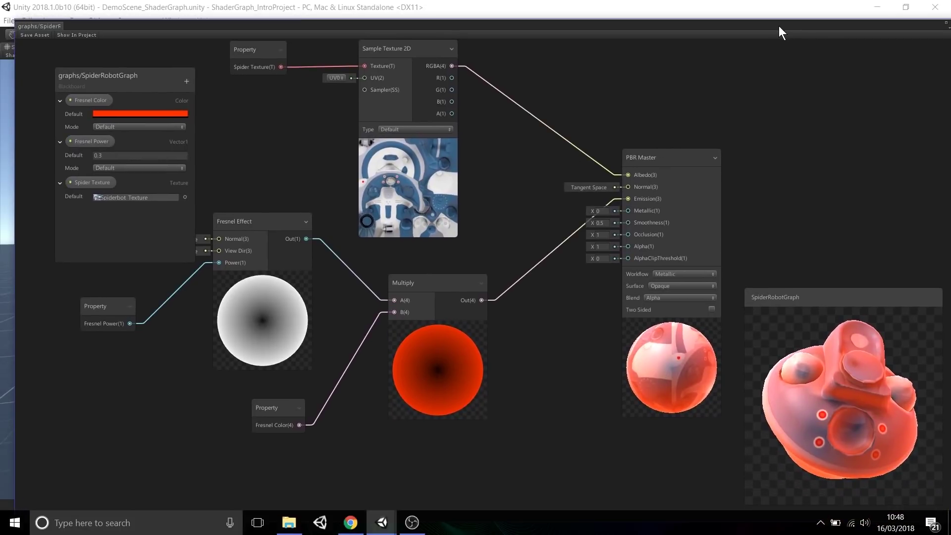
# Step: Bring all nodes into view, then fold up Fresnel Power, Fresnel Color and Spider Texture
pyautogui.moveTo(509, 185); pyautogui.dragTo(572, 229, button='middle')
pyautogui.moveTo(256, 49); pyautogui.dragTo(497, 226)
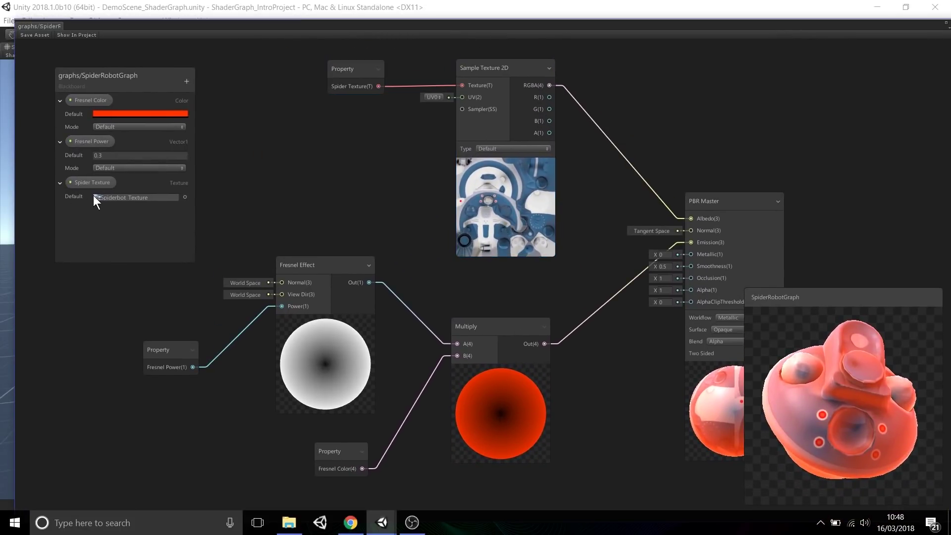
pyautogui.click(61, 142)
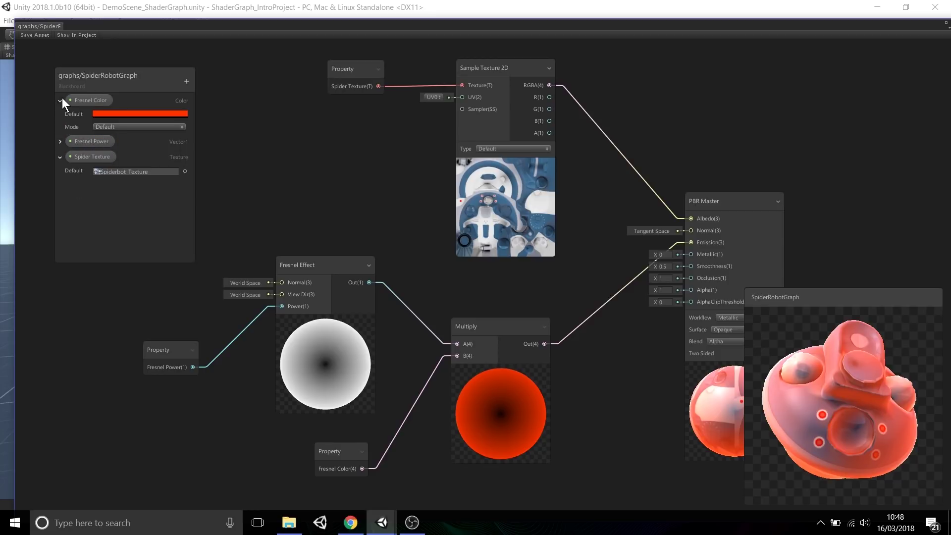
pyautogui.click(60, 99)
pyautogui.click(60, 130)
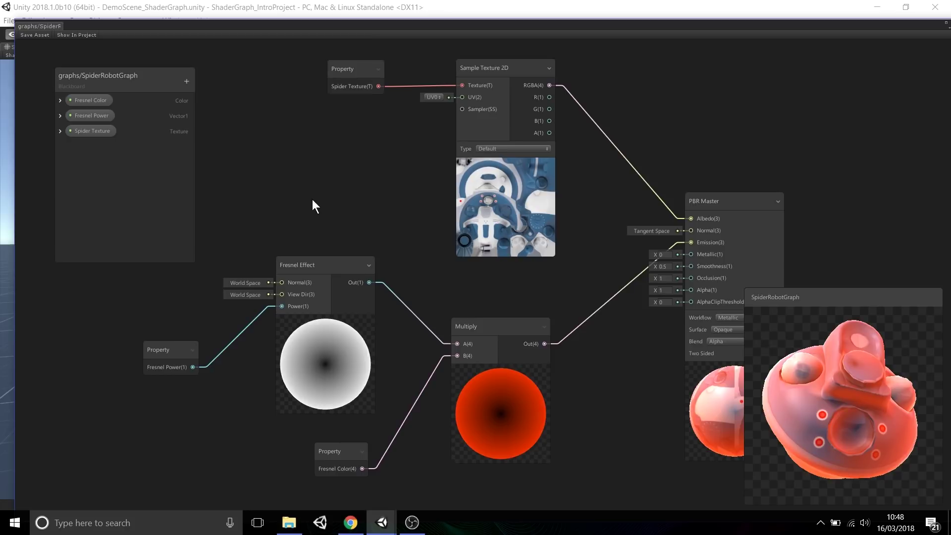